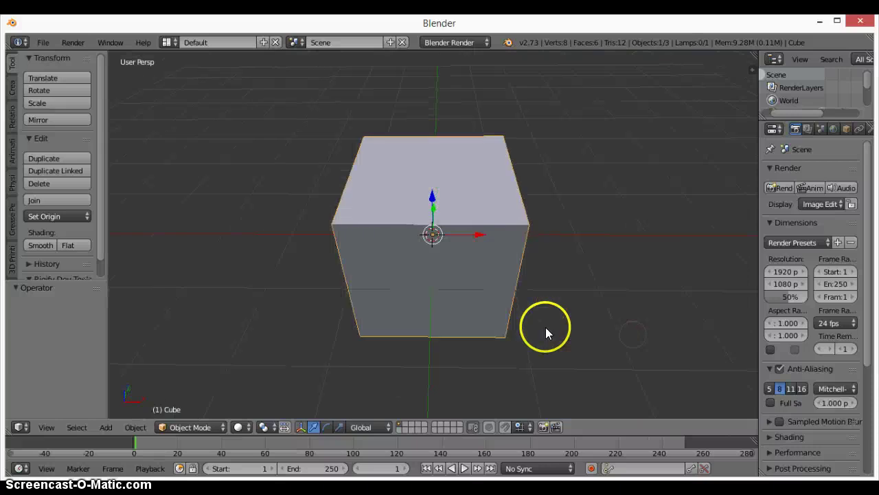
Switch the render engine to Blender Game
middle_click_drag(544, 327, 541, 291)
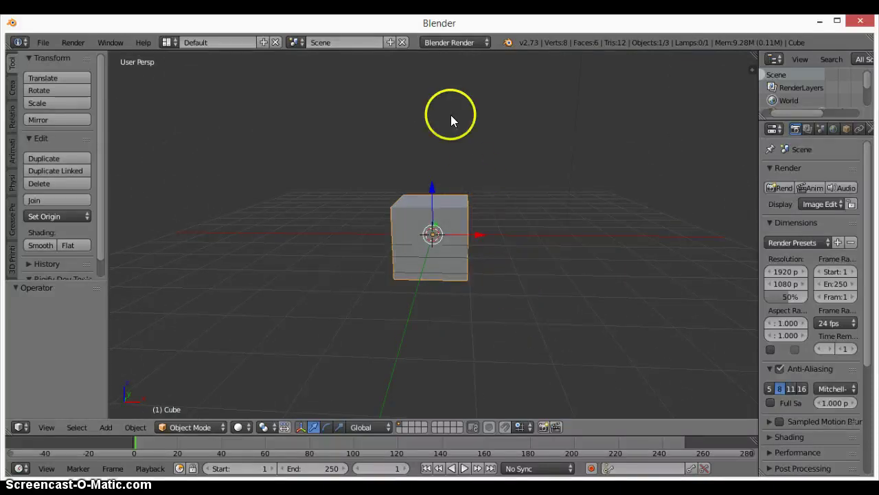
left_click(465, 43)
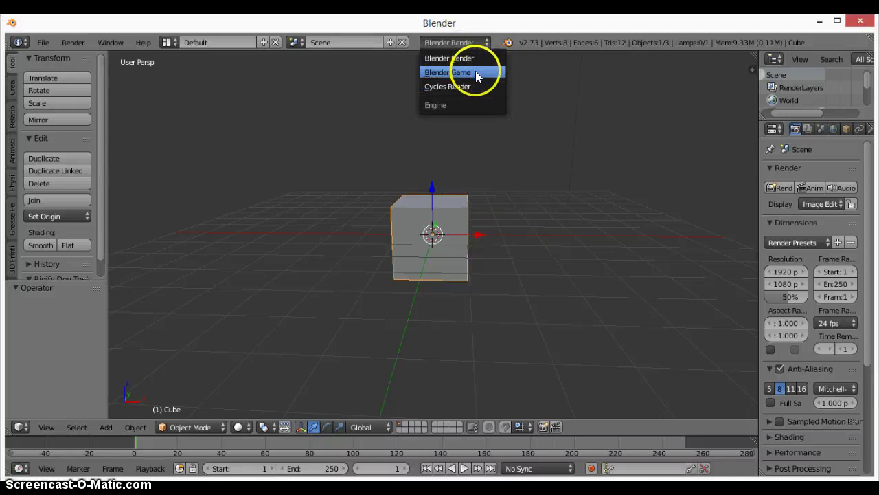
left_click(474, 72)
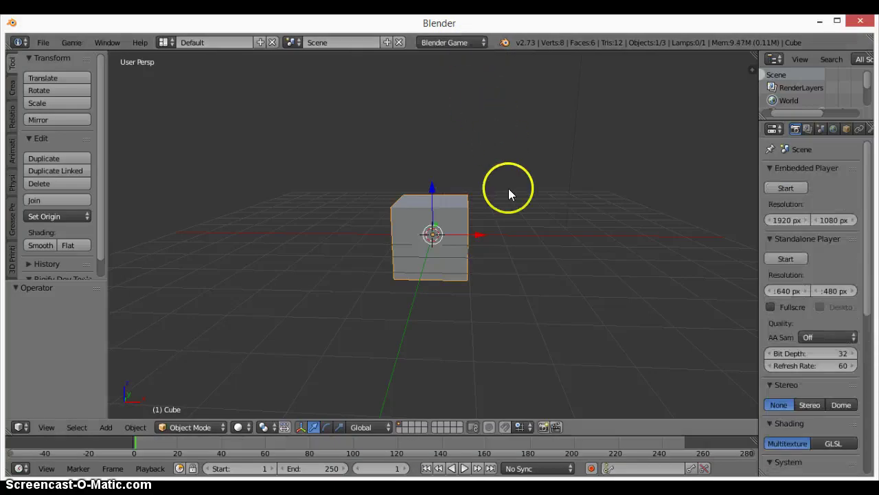
scroll(470, 240, "up", 4)
middle_click_drag(484, 246, 562, 273)
scroll(522, 266, "down", 4)
middle_click_drag(505, 262, 515, 225)
scroll(546, 270, "up", 4)
scroll(504, 271, "up", 6)
scroll(499, 270, "down", 7)
scroll(505, 230, "down", 4)
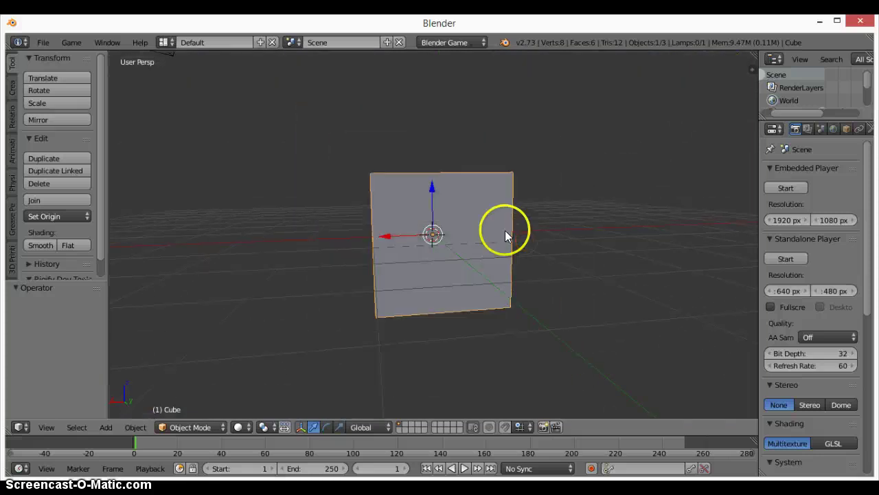
Widen the Properties editor so its settings are readable in full
middle_click_drag(498, 263, 496, 296)
left_click(768, 318)
left_click_drag(761, 324, 720, 350)
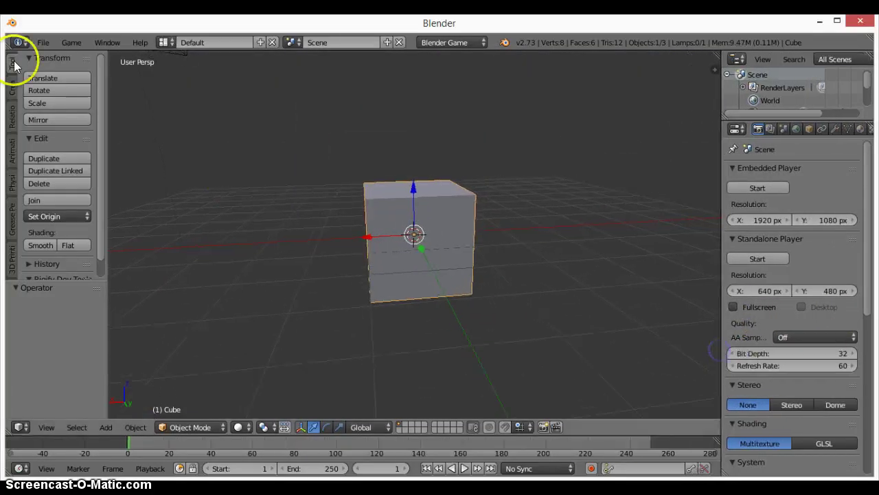
Change the 3D View area to the Logic Editor and enlarge its sensor, controller and actuator columns
left_click(16, 427)
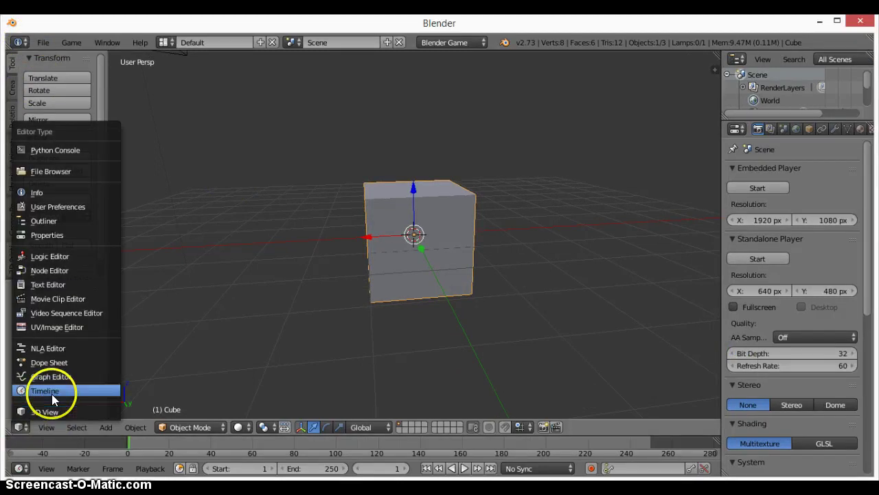
left_click(64, 259)
scroll(268, 281, "down", 3)
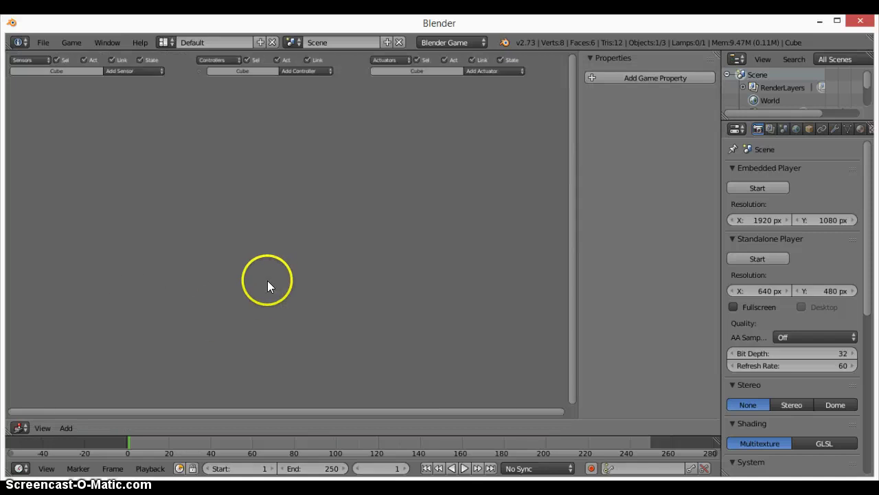
scroll(267, 281, "up", 3)
middle_click_drag(273, 285, 294, 371)
scroll(296, 377, "left", 3, "ctrl")
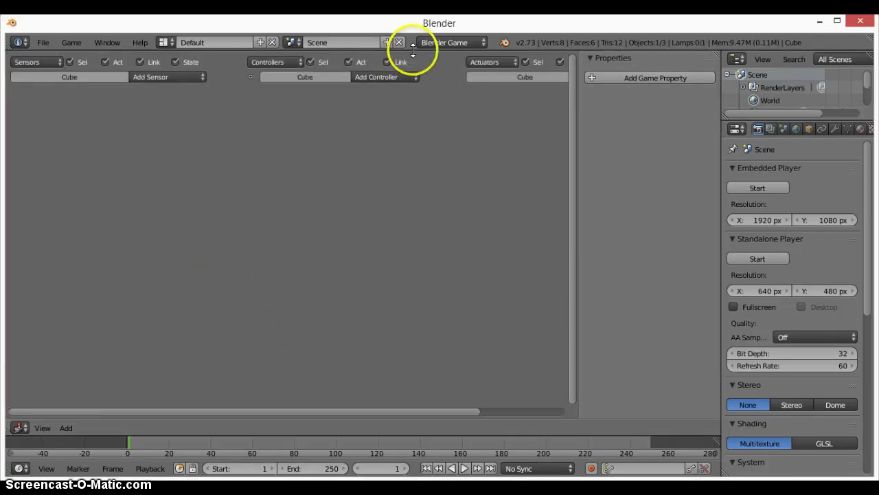
Change the Logic Editor area back to the 3D View and bring the whole cube into view
mouse_move(412, 45)
left_mouse_down()
mouse_move(417, 176)
mouse_move(415, 35)
left_mouse_up()
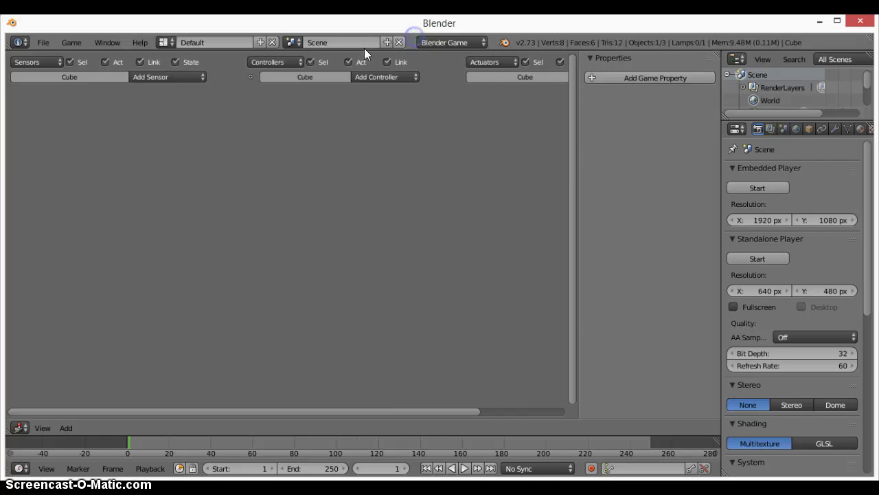
left_click(18, 428)
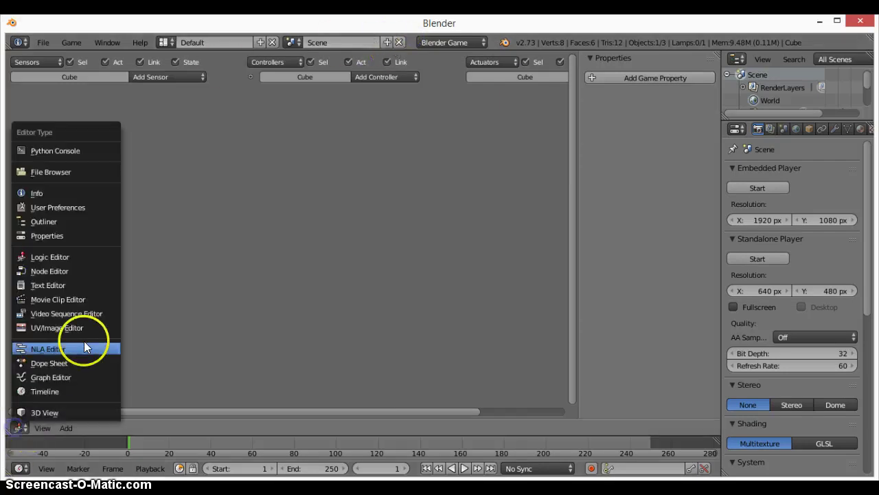
left_click(69, 412)
scroll(361, 270, "up", 5)
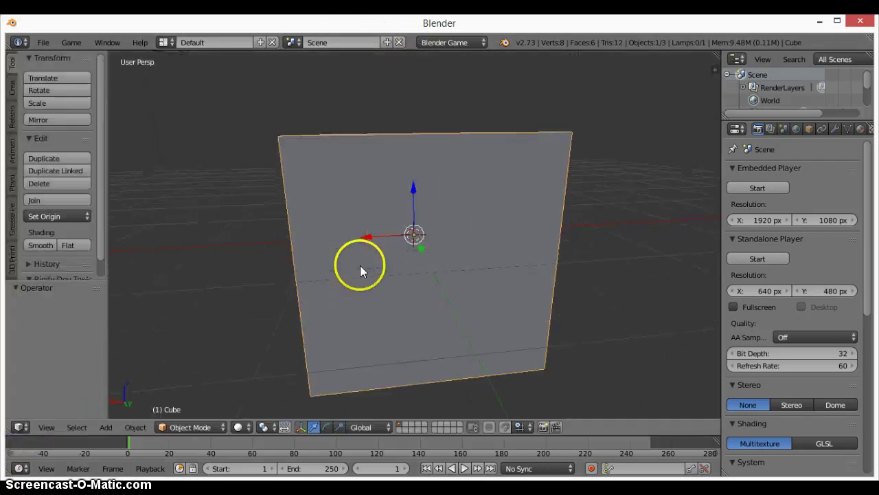
scroll(363, 271, "down", 5)
middle_click_drag(364, 271, 356, 274)
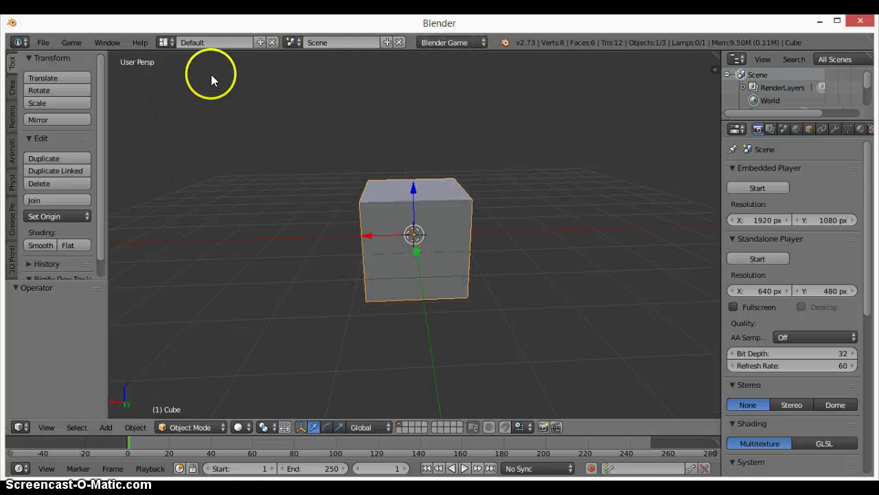
Switch the screen layout to Game Logic and return to the Default layout
left_click(164, 42)
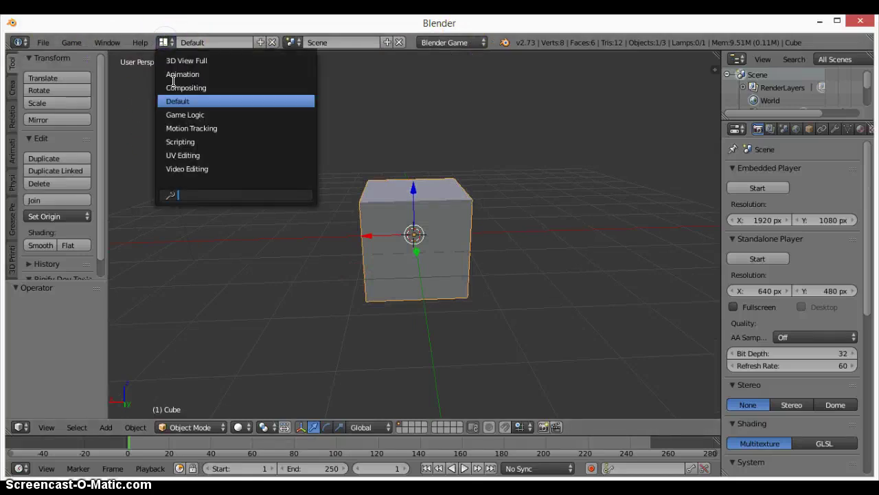
left_click(205, 114)
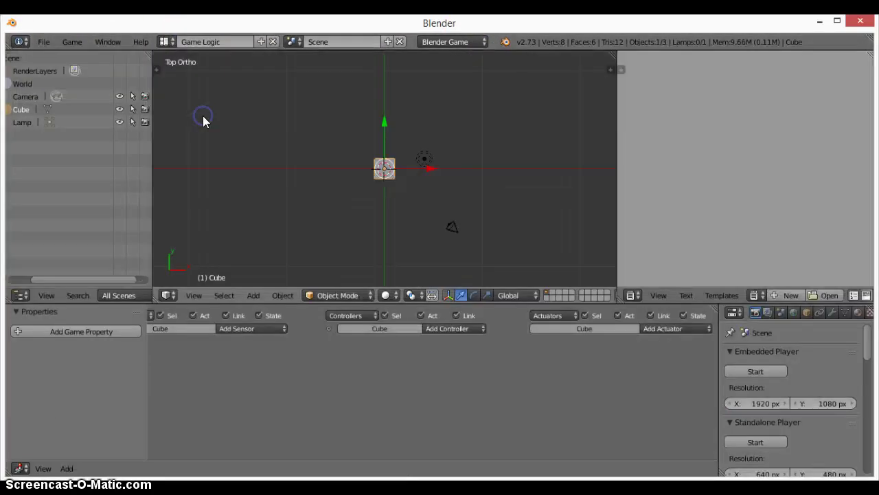
left_click(165, 41)
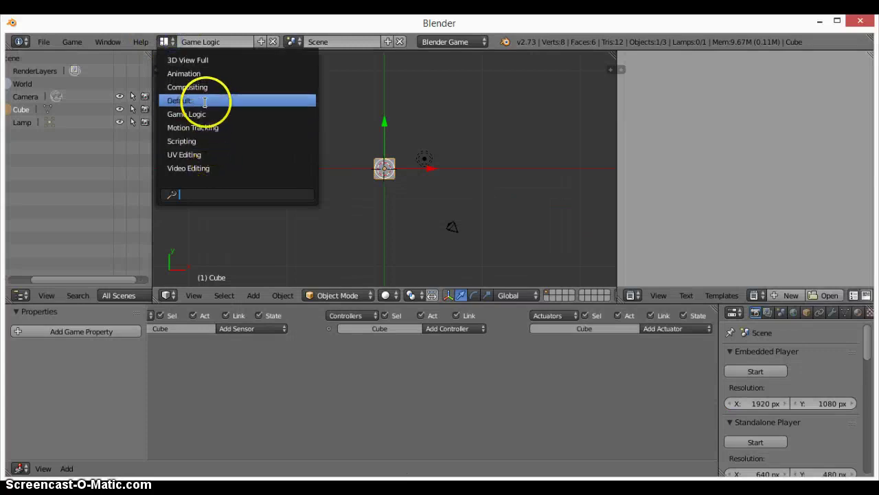
left_click(206, 100)
Show the Logic Editor in the Default layout's main area, reselect the Default layout, and restore the 3D View
left_click(20, 427)
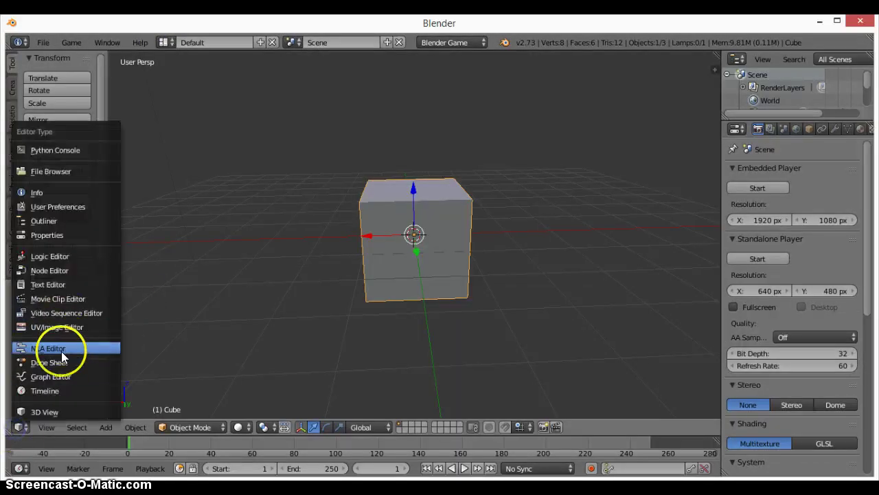
left_click(77, 257)
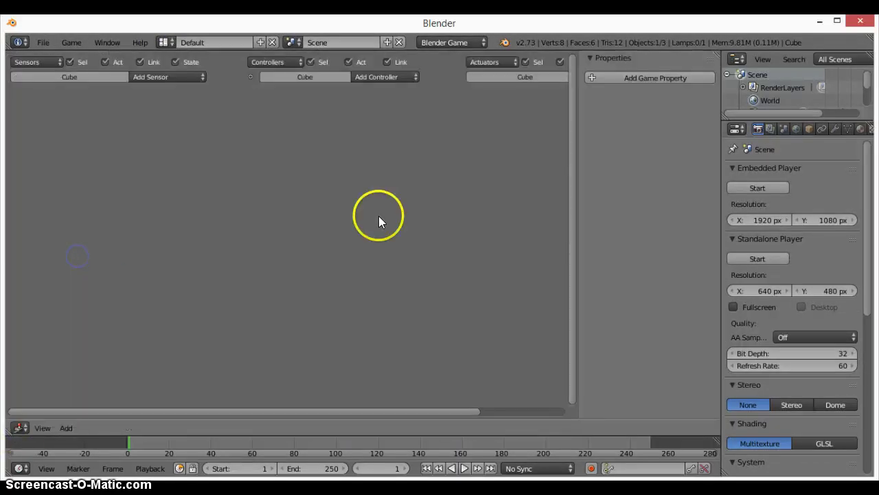
left_click(169, 44)
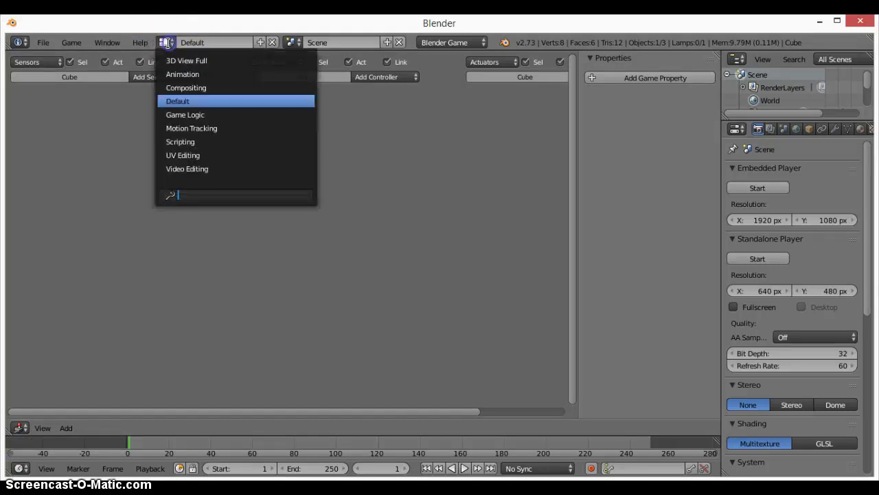
left_click(205, 103)
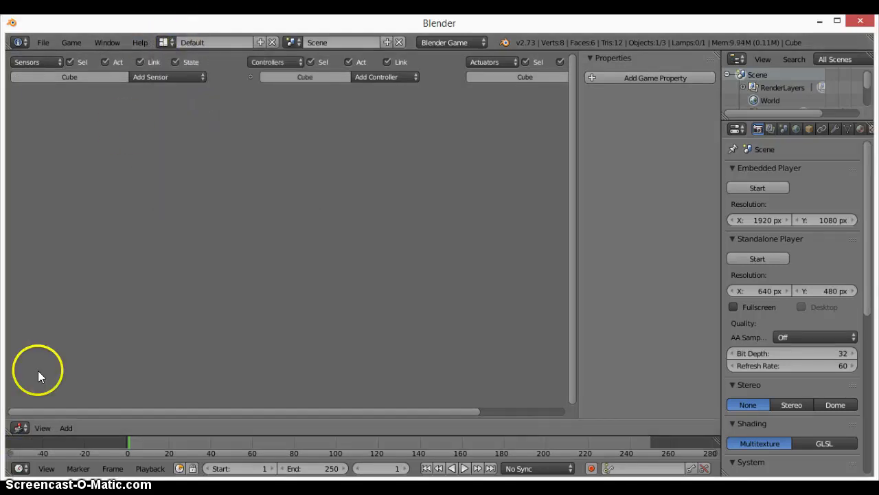
left_click(20, 428)
left_click(44, 411)
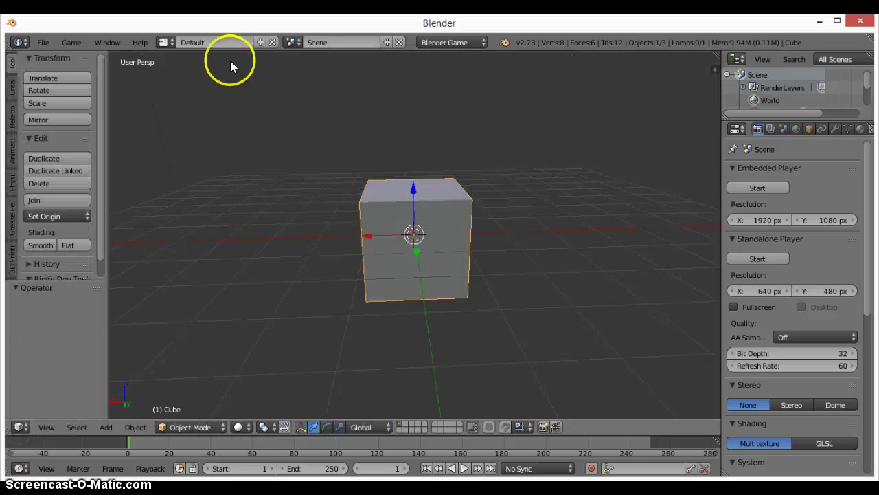
Switch the screen layout to Game Logic
left_click(166, 43)
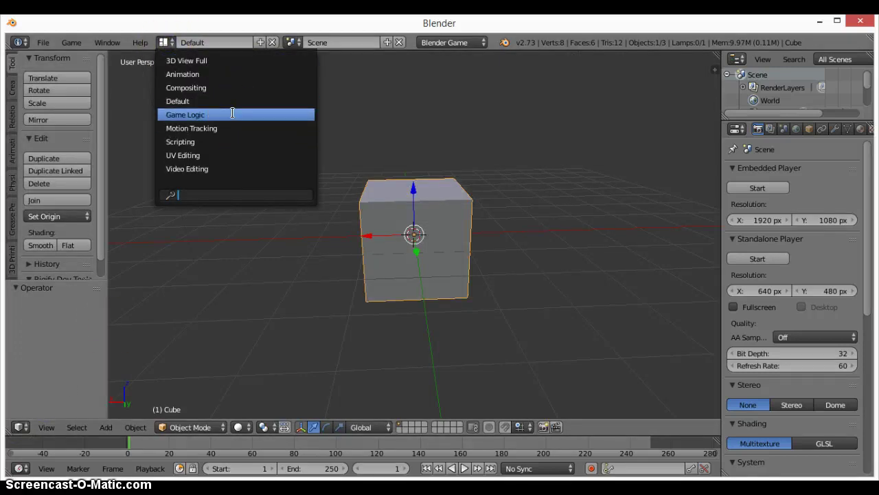
left_click(232, 114)
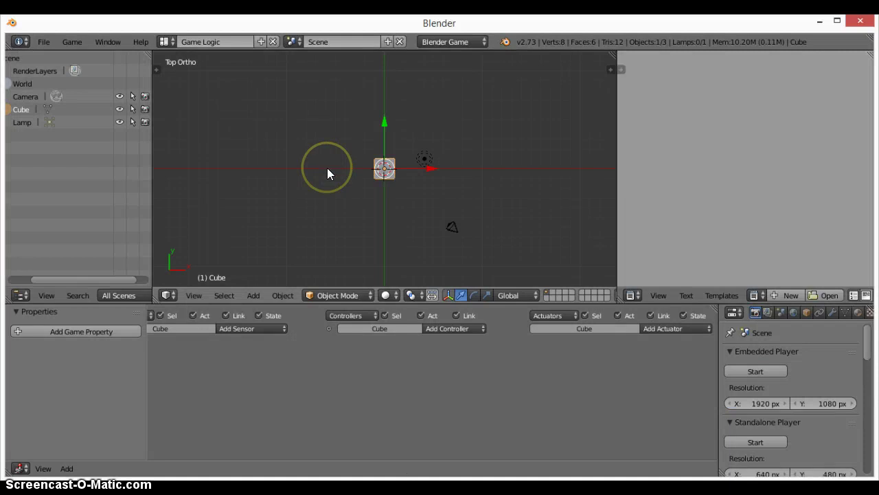
Examine the cube from several angles, including the front view, ending with a tilted view from above
scroll(327, 168, "up", 3)
middle_click_drag(327, 168, 516, 202)
scroll(382, 171, "up", 5)
scroll(516, 202, "down", 3)
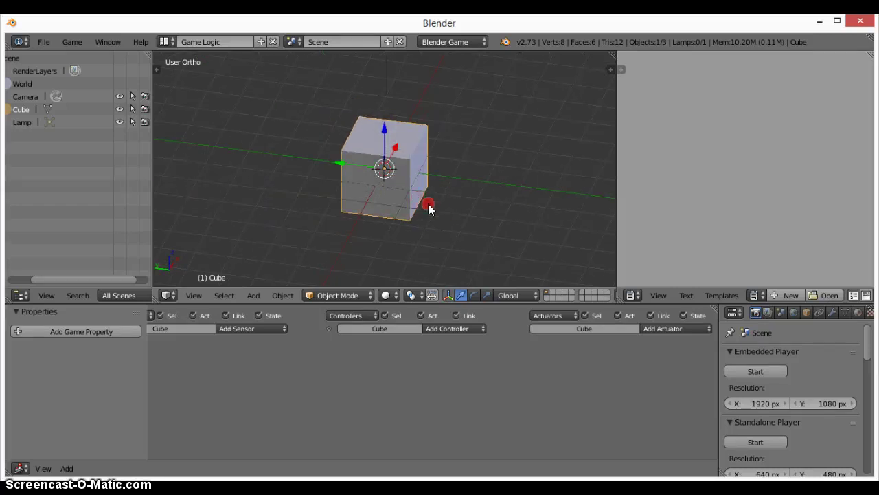
scroll(440, 214, "down", 6)
middle_click_drag(428, 204, 427, 177)
scroll(441, 215, "up", 1)
key("KP_1")
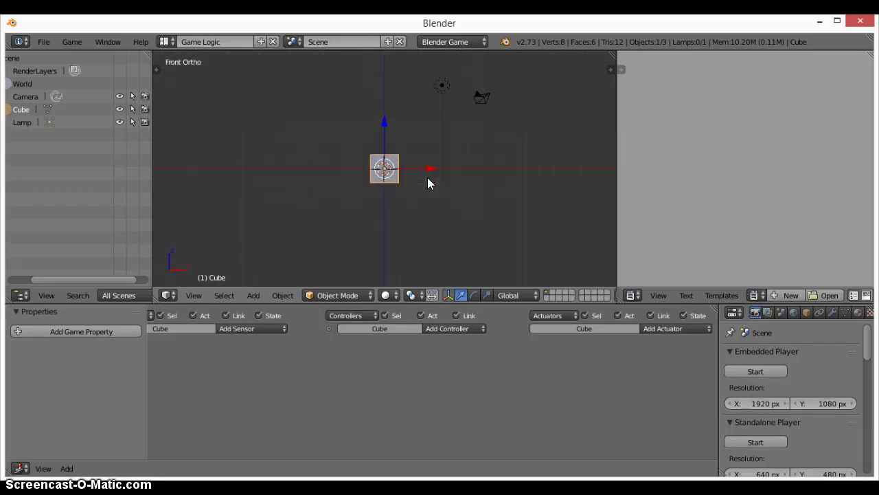
scroll(429, 166, "up", 3)
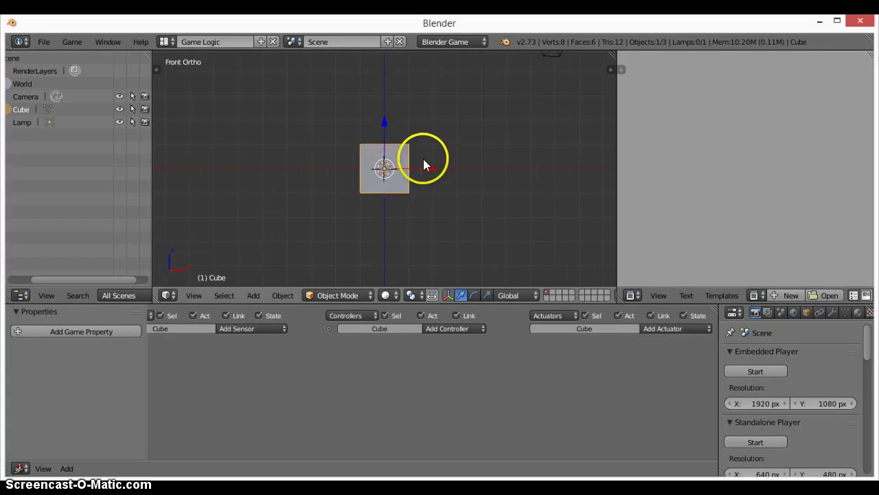
middle_click_drag(423, 165, 426, 234)
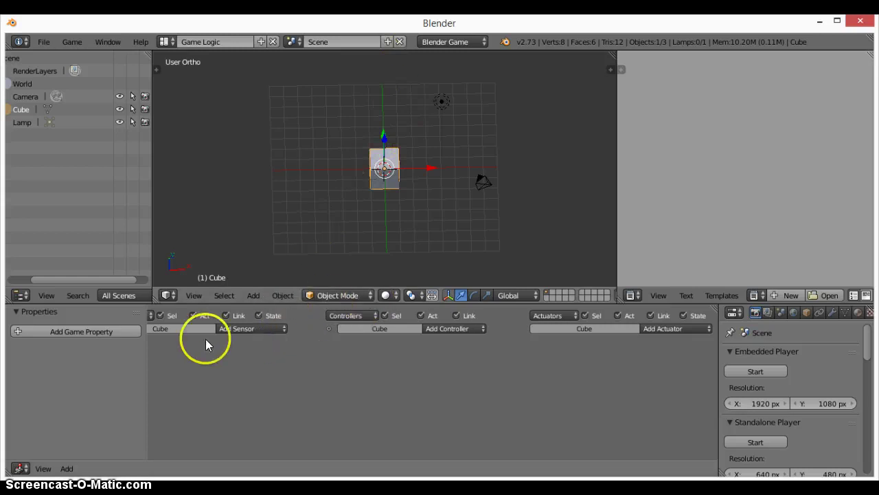
Collapse the game properties region of the Logic Editor and add a Keyboard sensor to the cube
left_click_drag(144, 359, 7, 384)
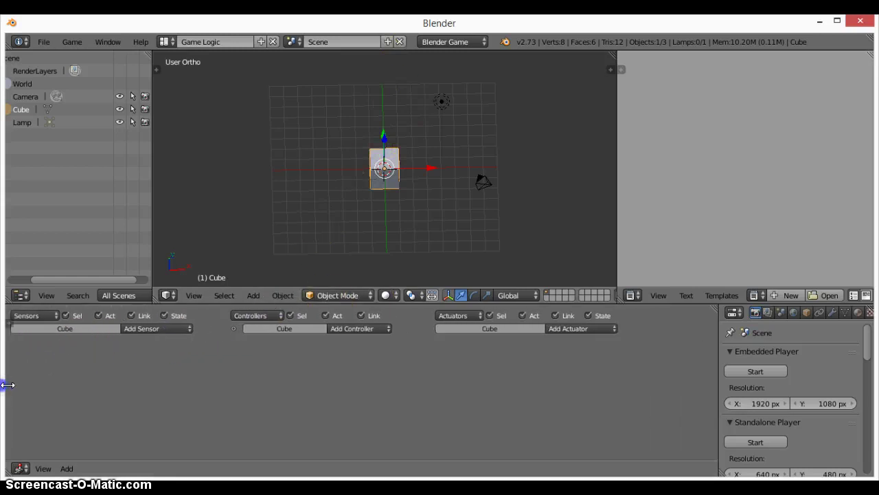
left_click(153, 329)
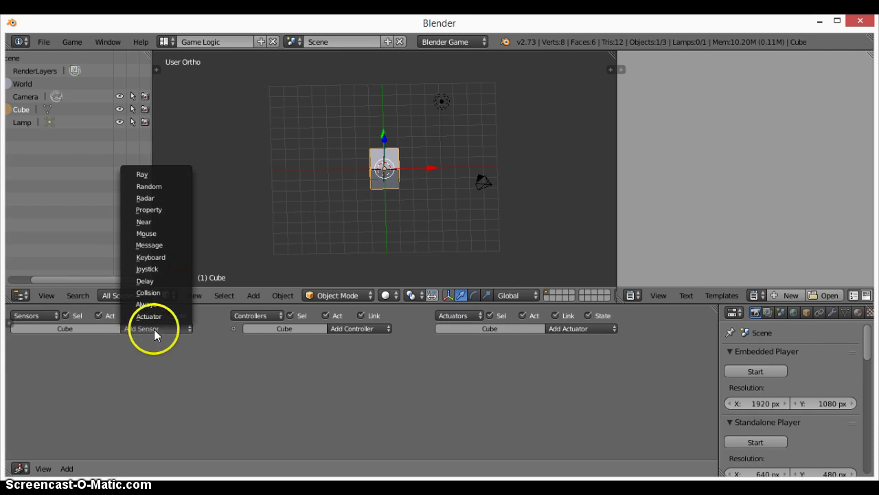
left_click(163, 256)
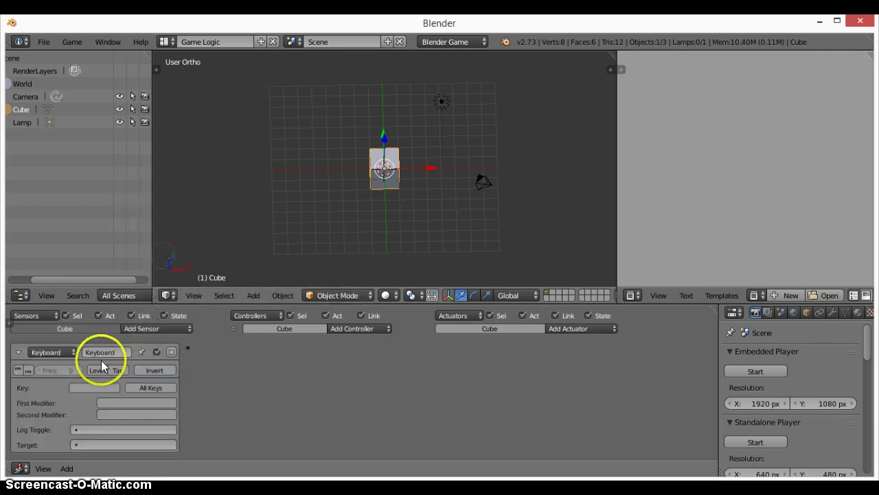
Add a Motion actuator to the cube and link the Keyboard sensor to it
left_click(563, 329)
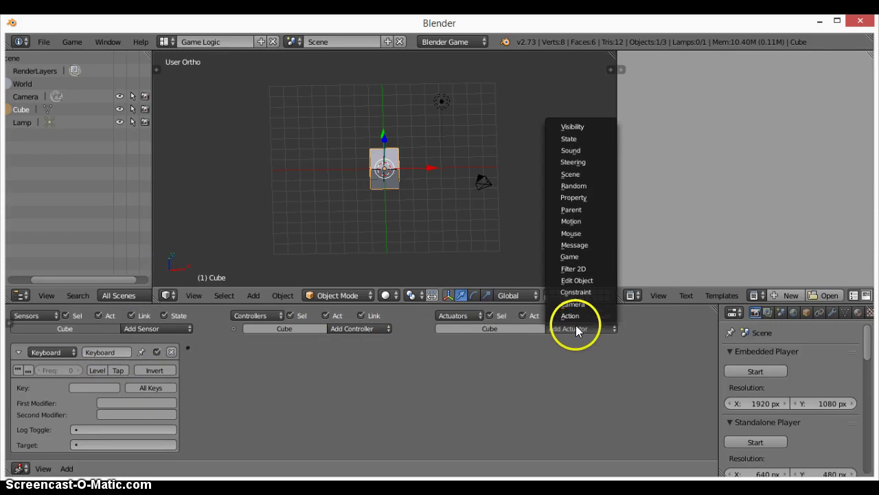
left_click(597, 220)
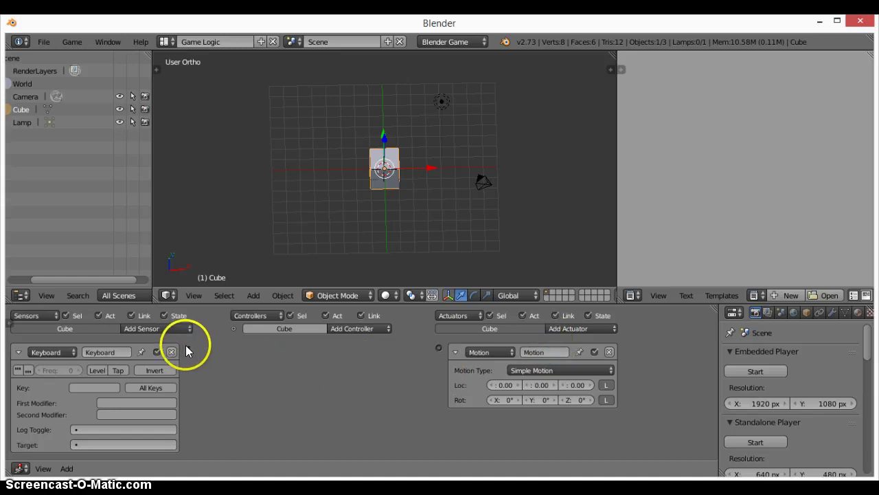
left_click_drag(189, 347, 435, 352)
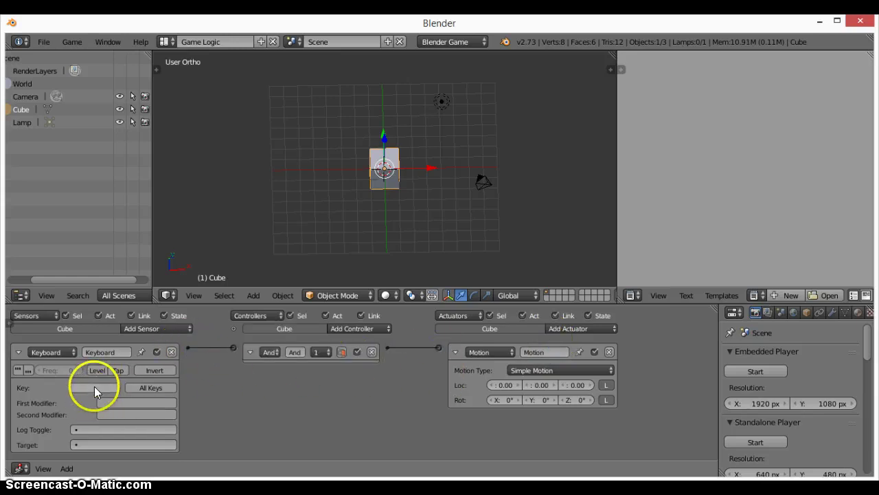
Rename the Keyboard sensor "up arrow" and assign the Up Arrow key to it
left_click(112, 352)
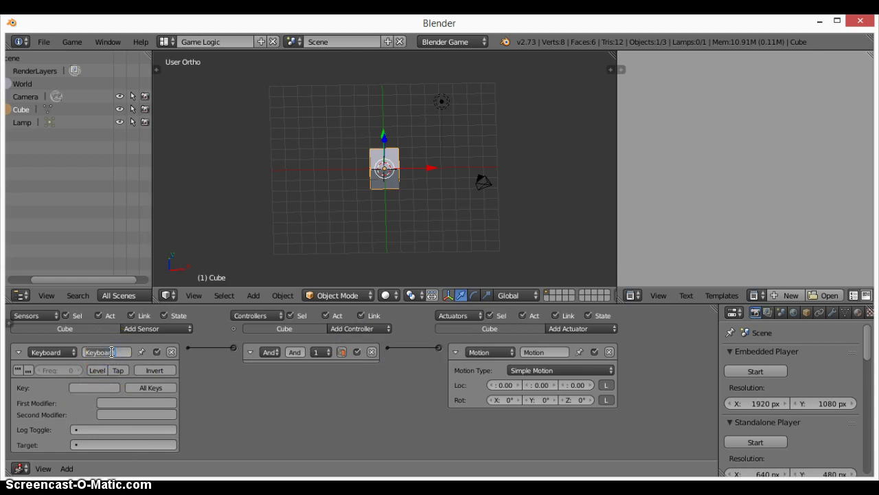
key("BackSpace")
key("Return")
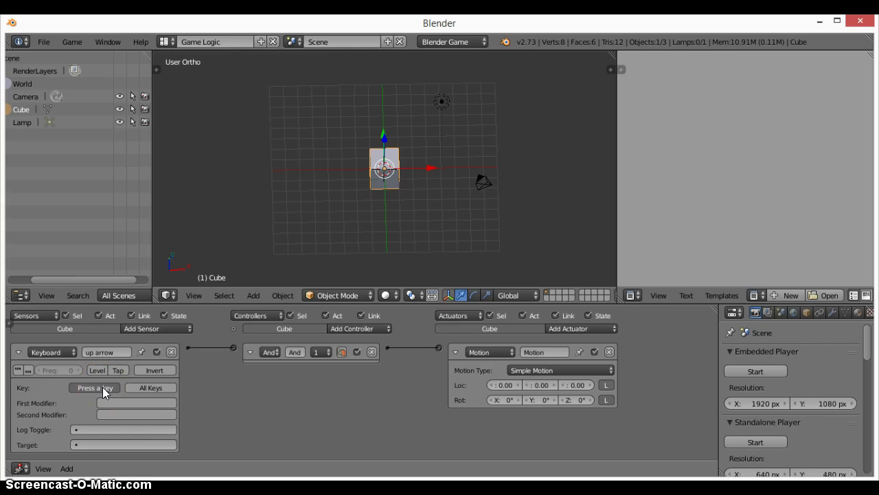
key("Up")
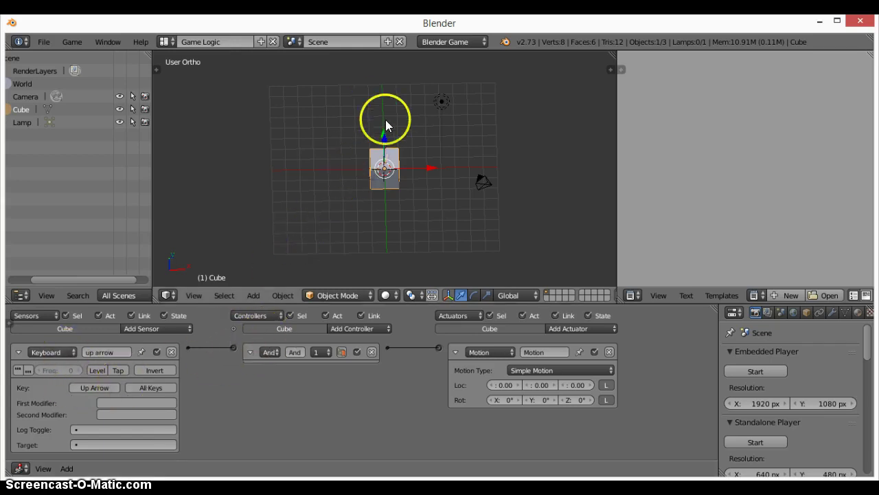
Examine the cube and its movement axes from the front view and several tilted angles, including the Y axis
middle_click_drag(409, 211, 411, 165)
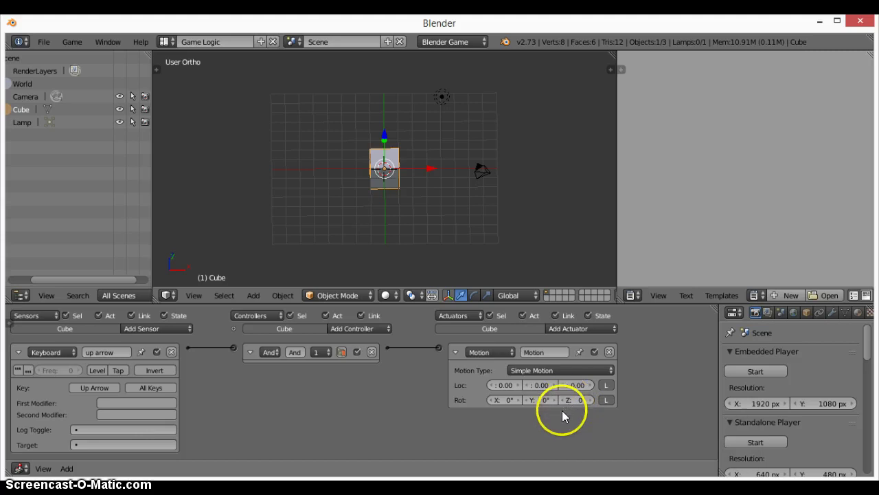
scroll(426, 401, "down", 2)
scroll(426, 401, "up", 2)
middle_click_drag(439, 392, 439, 389)
middle_click_drag(430, 223, 441, 192)
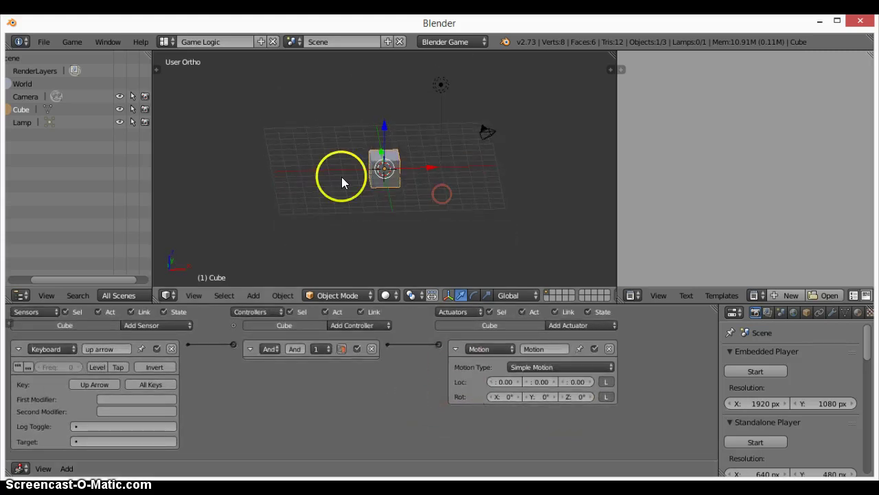
key("KP_1")
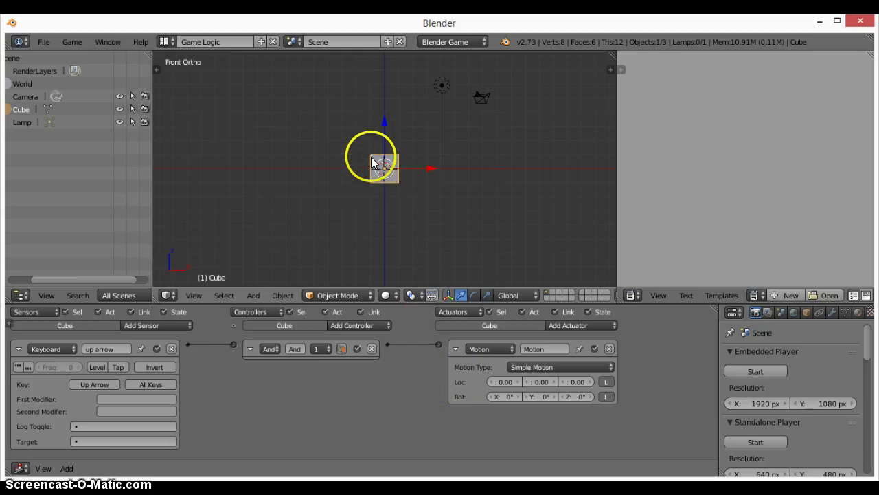
scroll(371, 148, "up", 5)
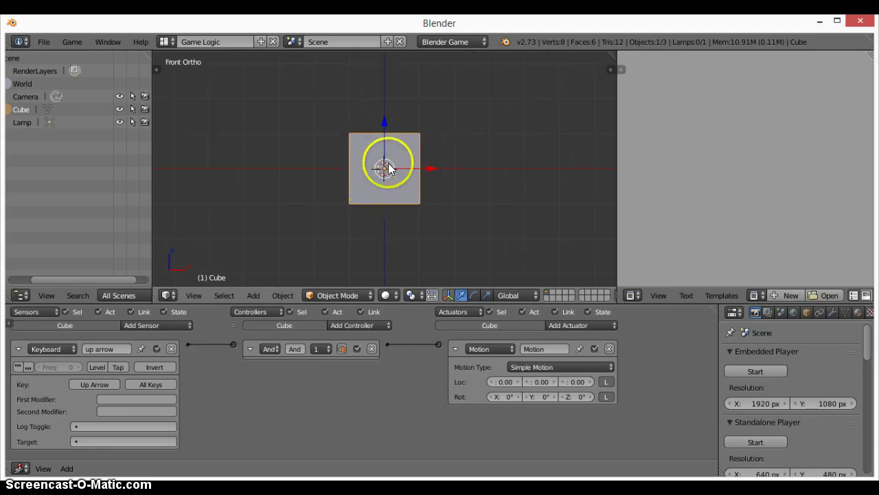
mouse_move(388, 162)
middle_mouse_down()
mouse_move(371, 143)
mouse_move(382, 100)
mouse_move(404, 172)
mouse_move(400, 163)
middle_mouse_up()
left_click(373, 92)
left_click(388, 158)
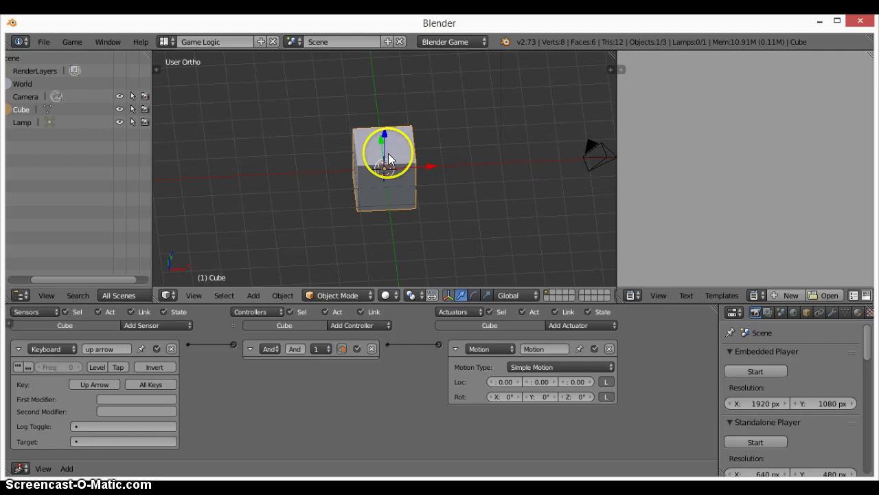
middle_click_drag(381, 124, 295, 167)
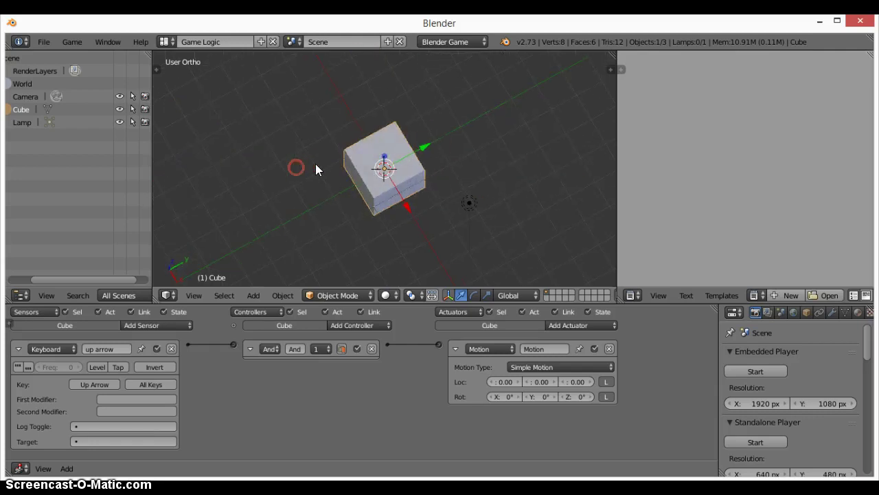
left_click(423, 147)
middle_click_drag(417, 148, 429, 164)
middle_click_drag(383, 186, 470, 224)
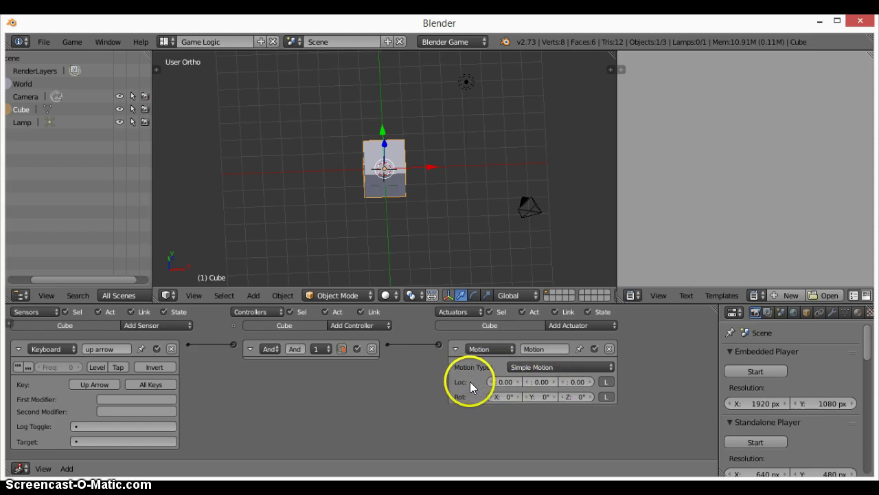
Set the Motion actuator's Y location value to 0.10
left_click(542, 382)
type("0.1")
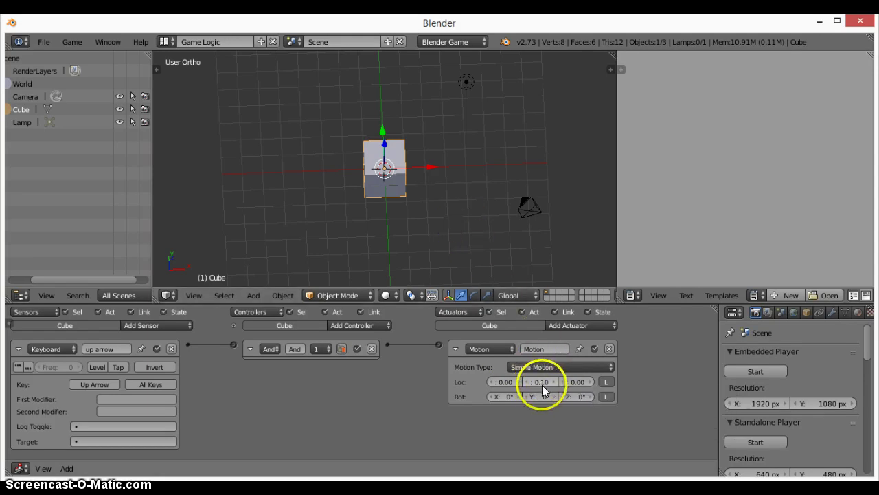
key("Return")
Run the game from a tilted view, move the cube with the Up Arrow key, and exit the game
middle_click_drag(465, 269, 451, 257)
scroll(437, 221, "up", 6)
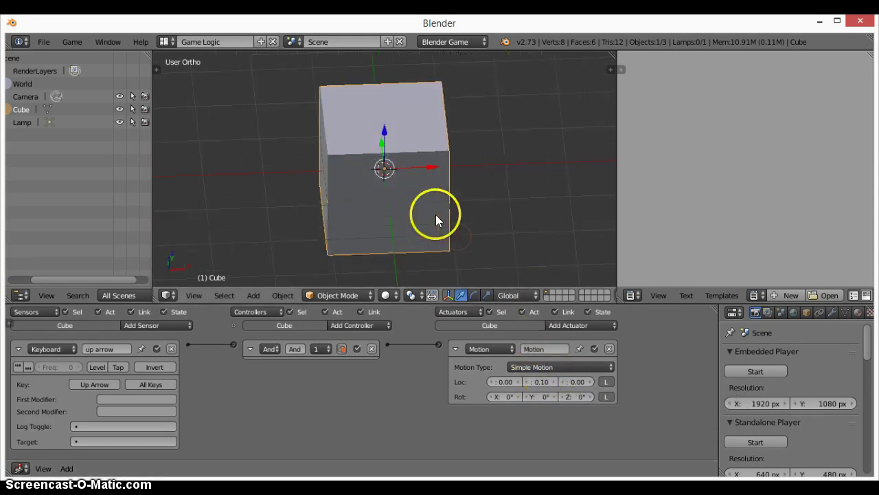
middle_click_drag(437, 215, 408, 227)
scroll(449, 202, "down", 4)
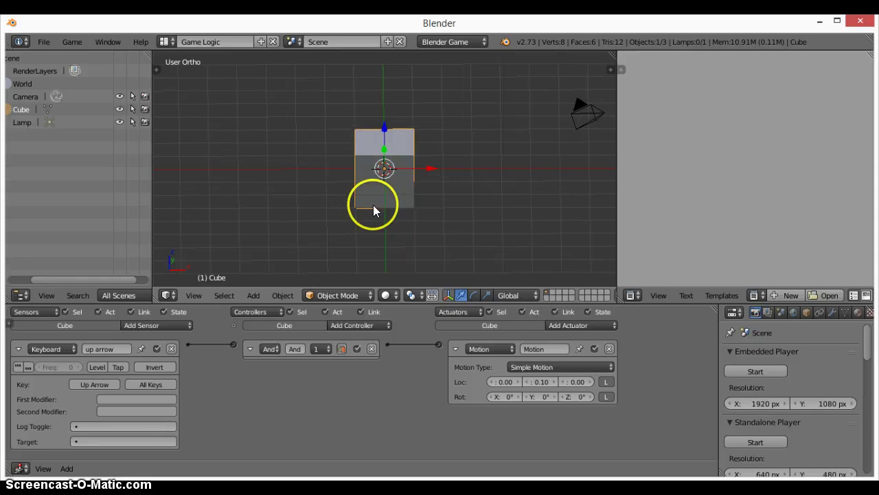
key("p")
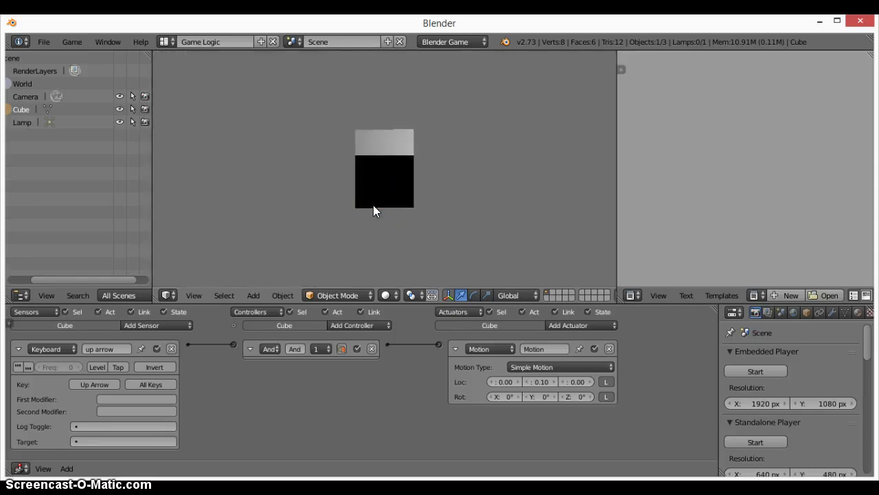
key("Up")
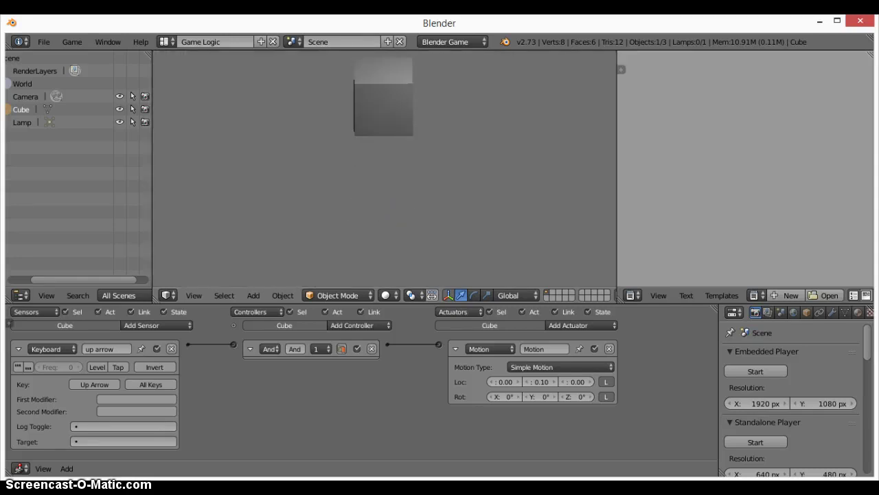
key("Up")
key("Up")
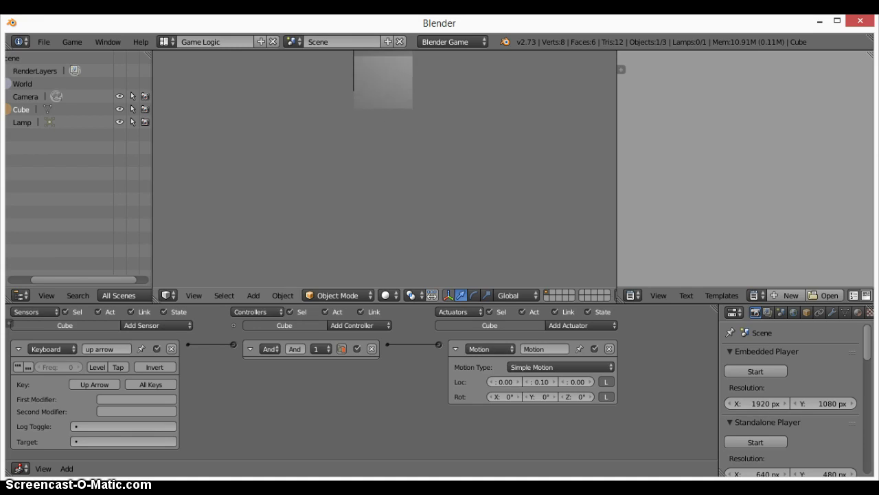
key("Escape")
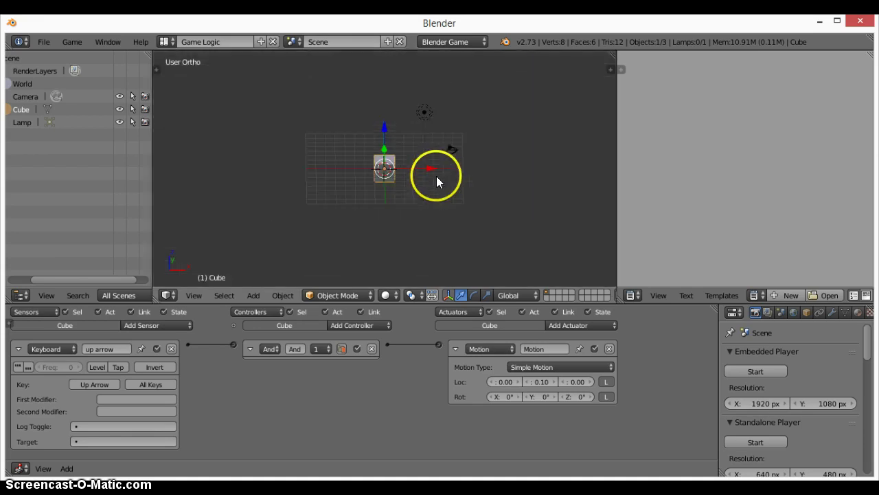
Run the game from the top view and test moving the cube with the Up Arrow key
middle_click_drag(436, 176, 409, 255)
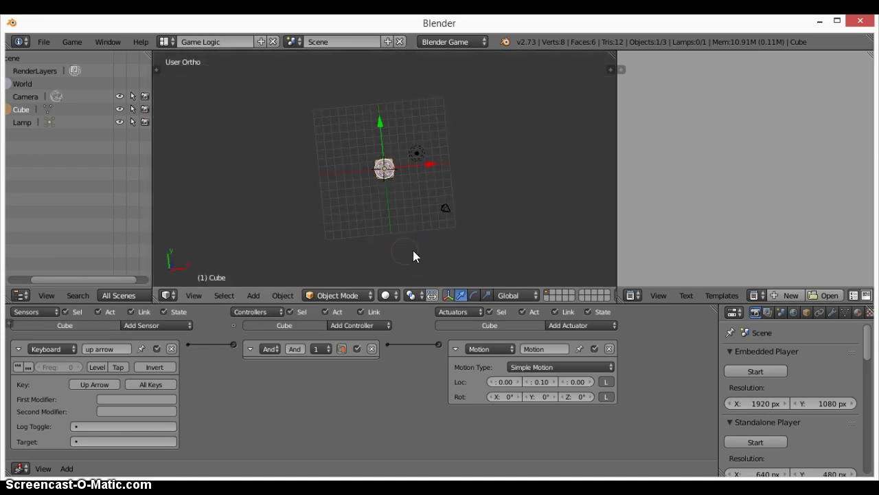
key("KP_7")
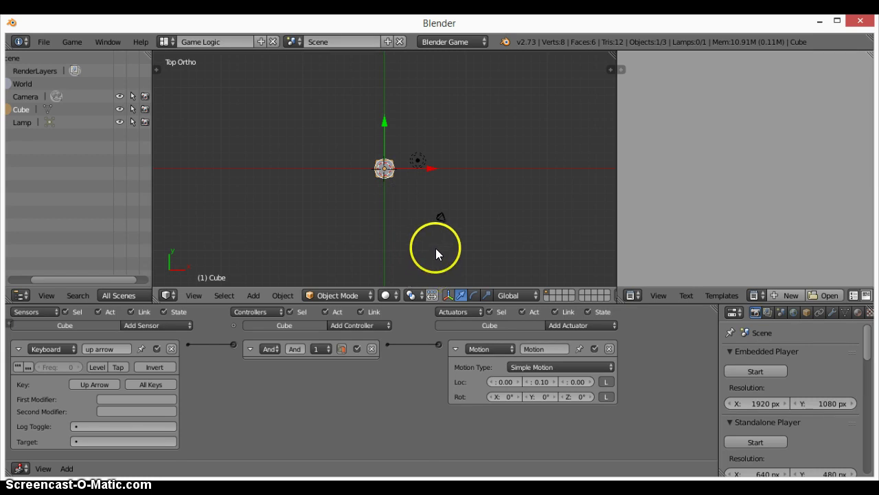
key("p")
key("Up")
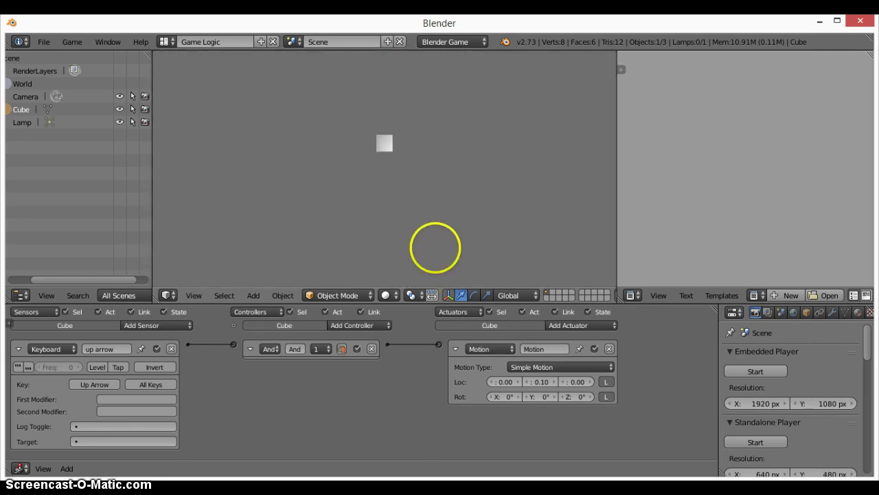
key("Up")
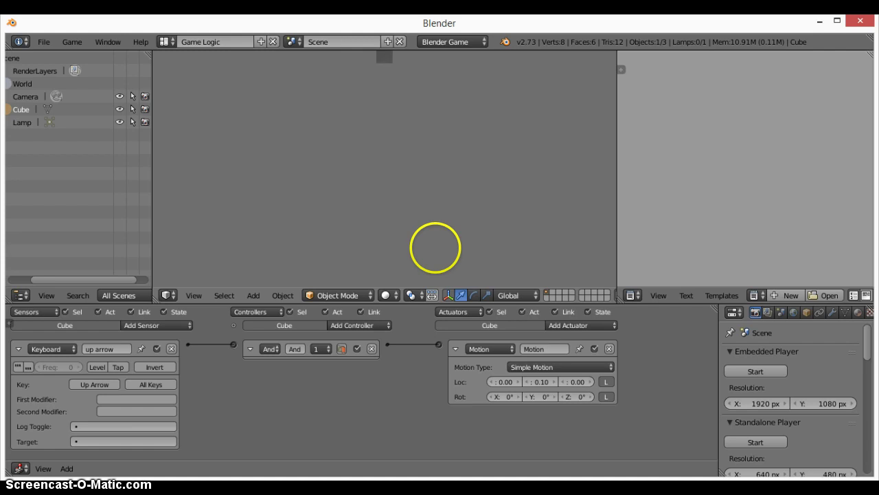
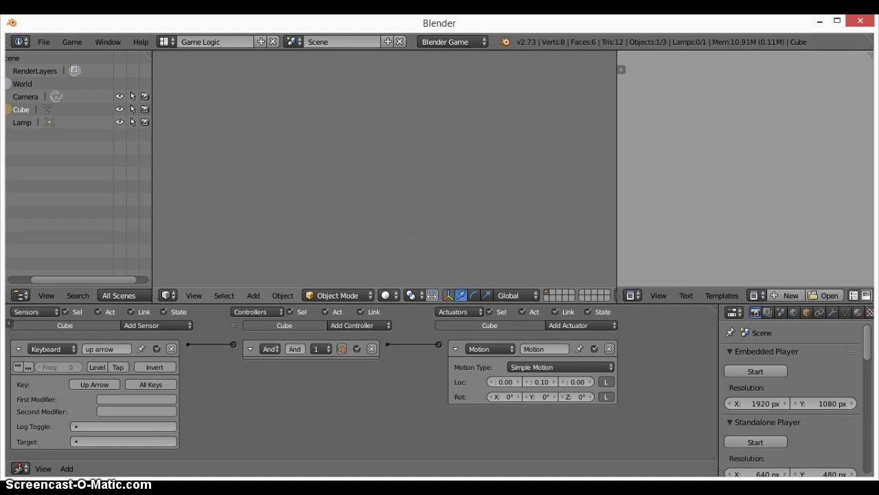
Collapse the "up arrow" sensor and its linked Motion actuator in the Logic Editor
middle_click_drag(420, 221, 424, 133)
scroll(426, 179, "up", 10)
middle_click_drag(425, 195, 389, 205)
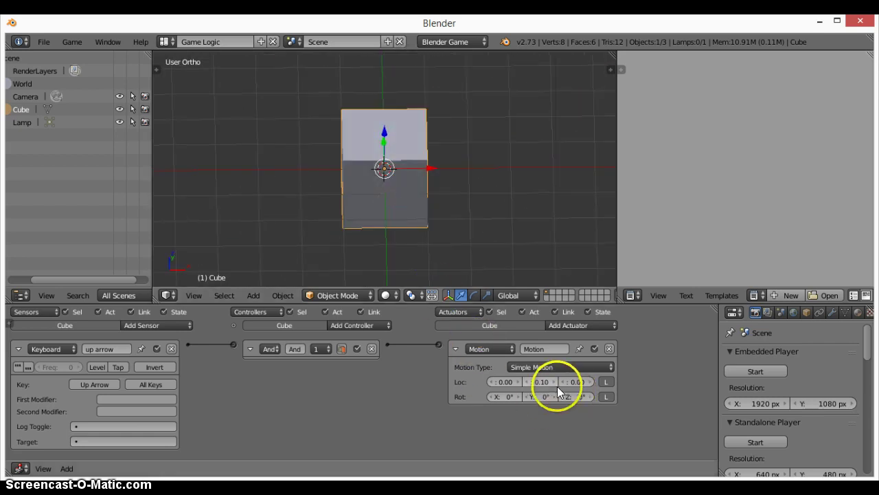
scroll(428, 202, "down", 3)
middle_click_drag(445, 239, 408, 197)
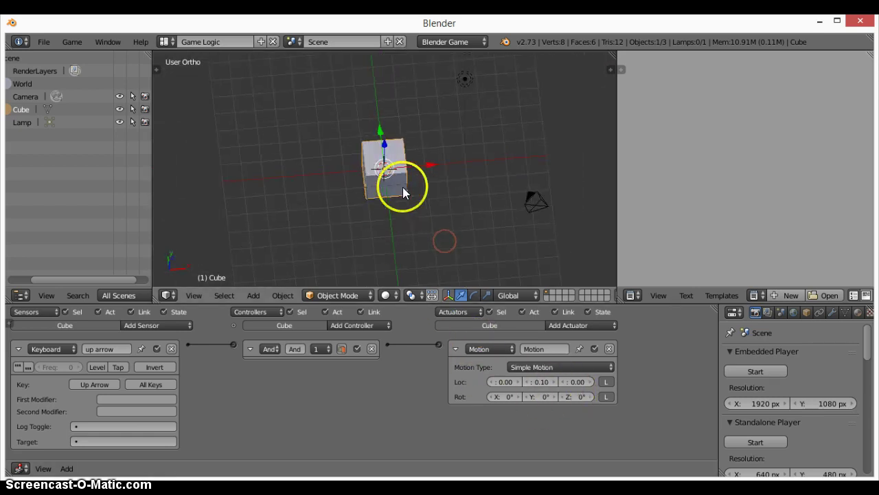
middle_click_drag(253, 376, 253, 379, "ctrl")
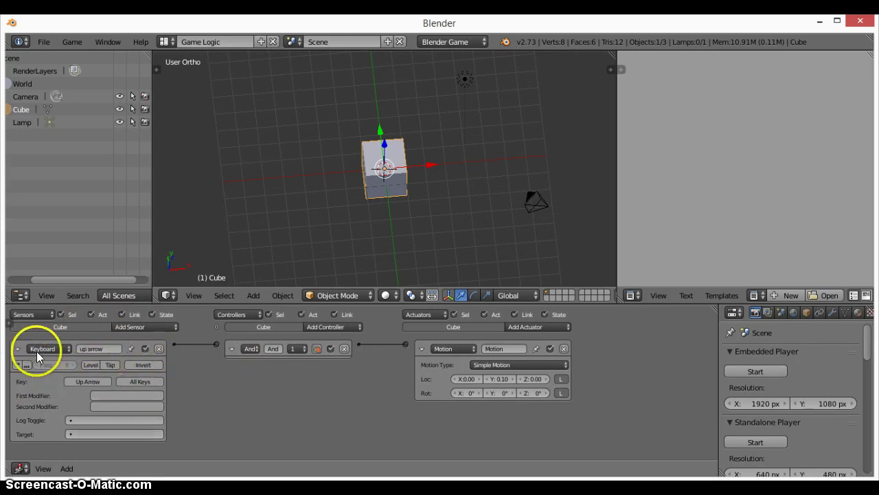
left_click(18, 349)
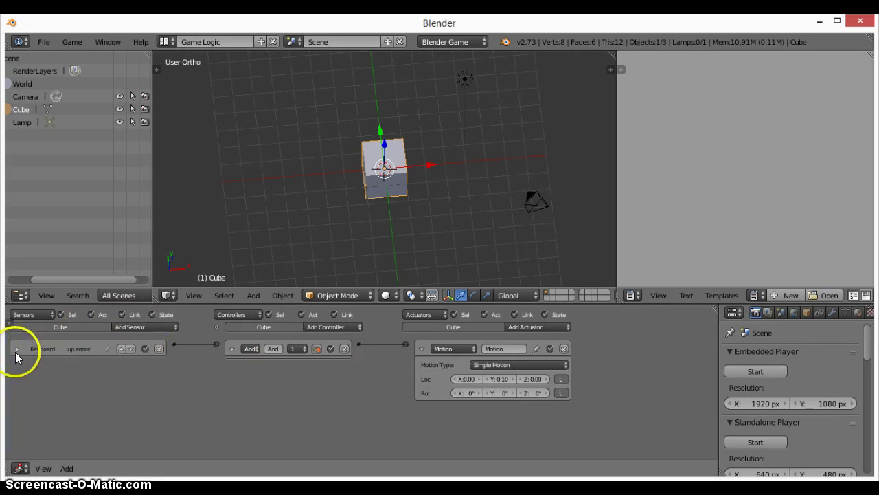
left_click(423, 348)
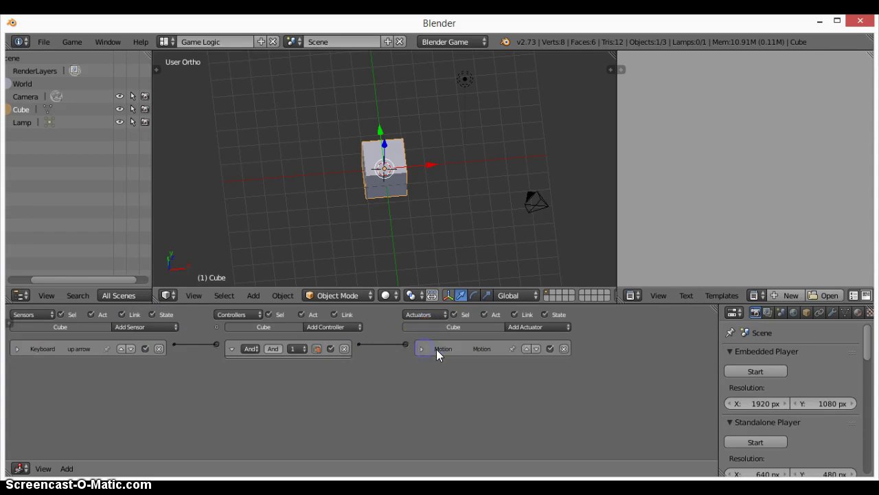
Add a second Keyboard sensor and a second Motion actuator to the cube
left_click(141, 327)
left_click(162, 257)
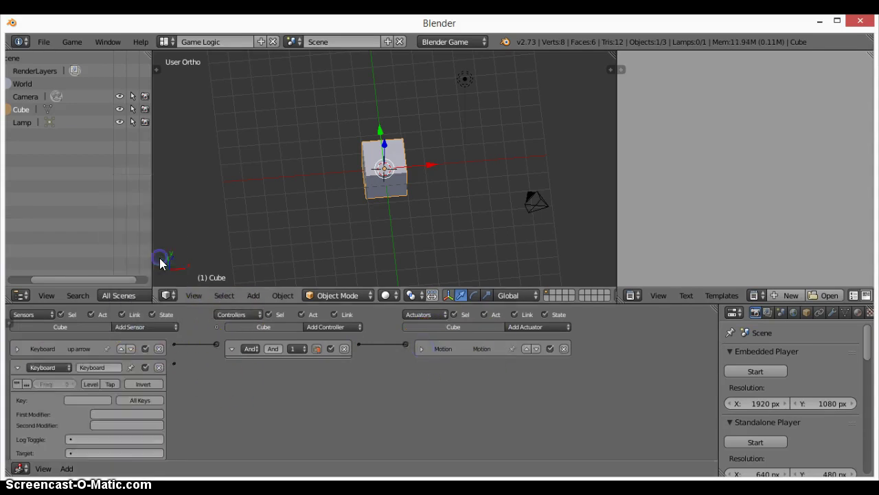
left_click(536, 327)
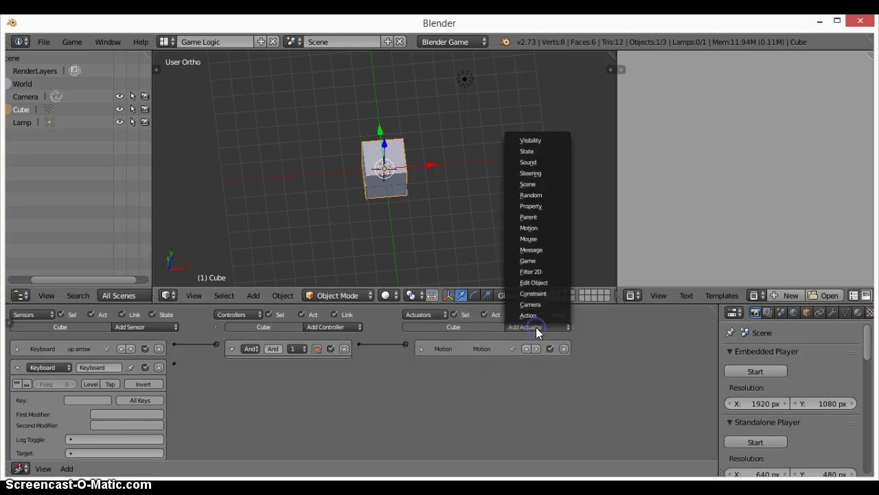
left_click(530, 229)
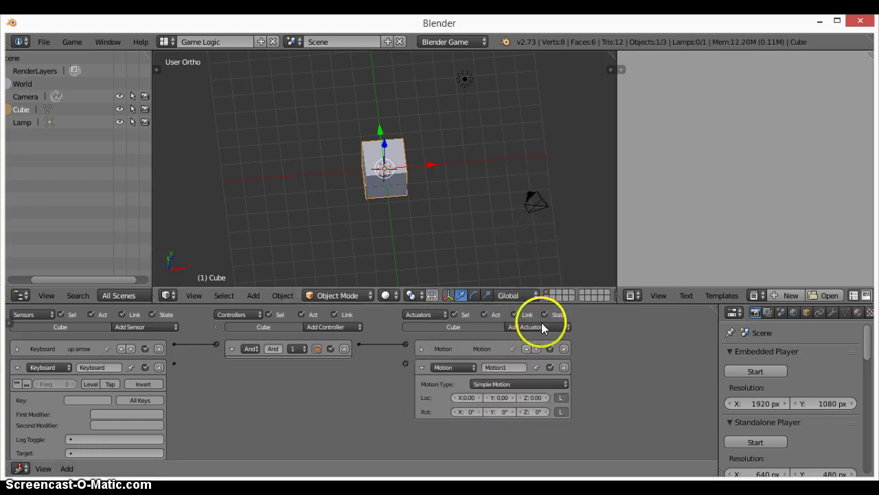
Add two more Keyboard sensors and two more Motion actuators to the cube
left_click(137, 329)
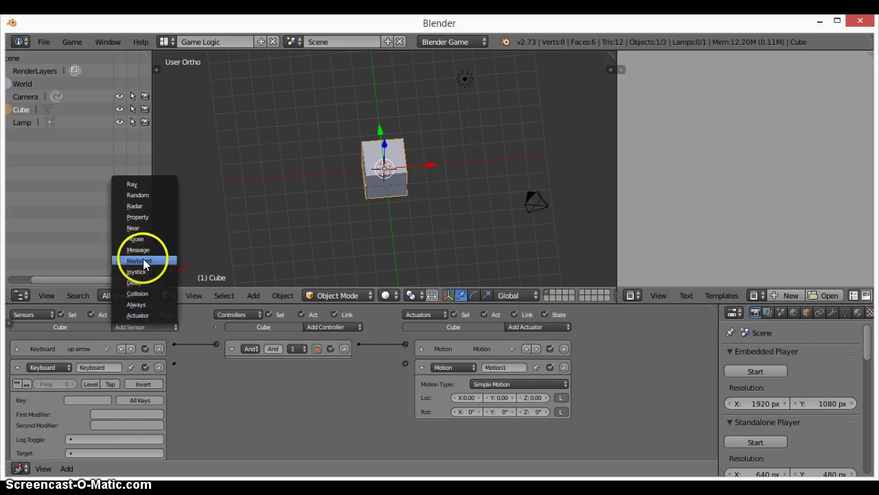
left_click(525, 327)
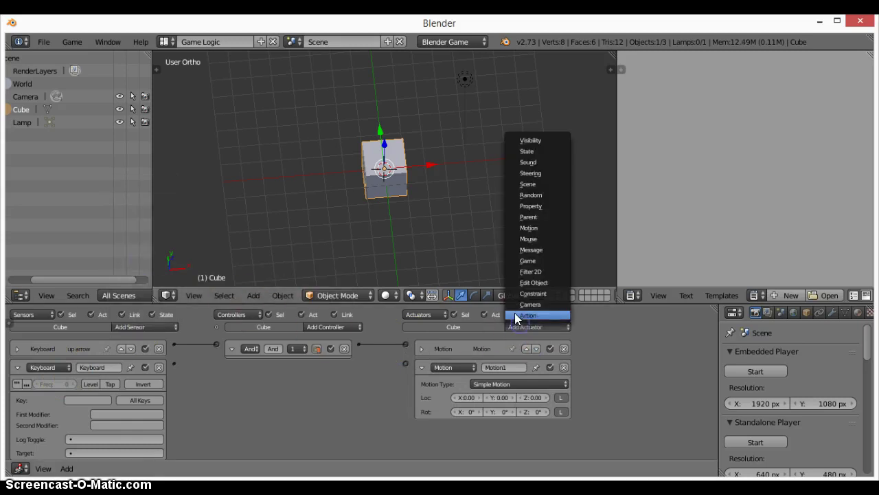
left_click(539, 227)
left_click(143, 327)
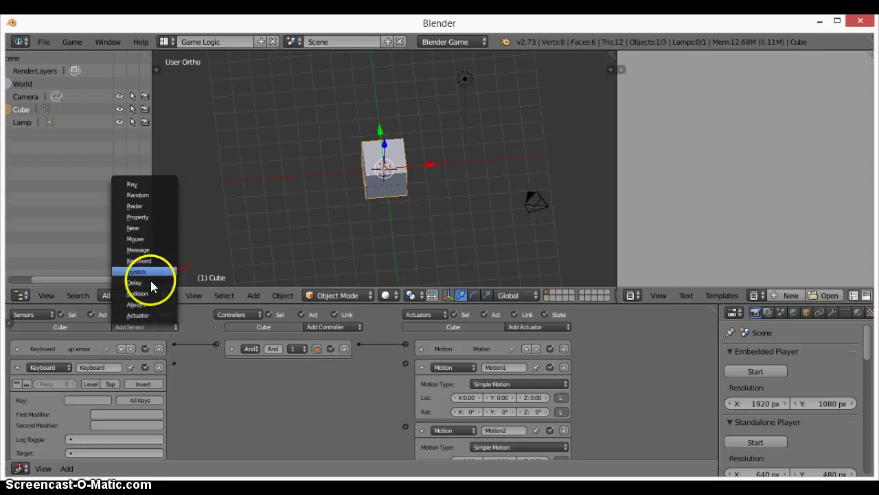
left_click(152, 251)
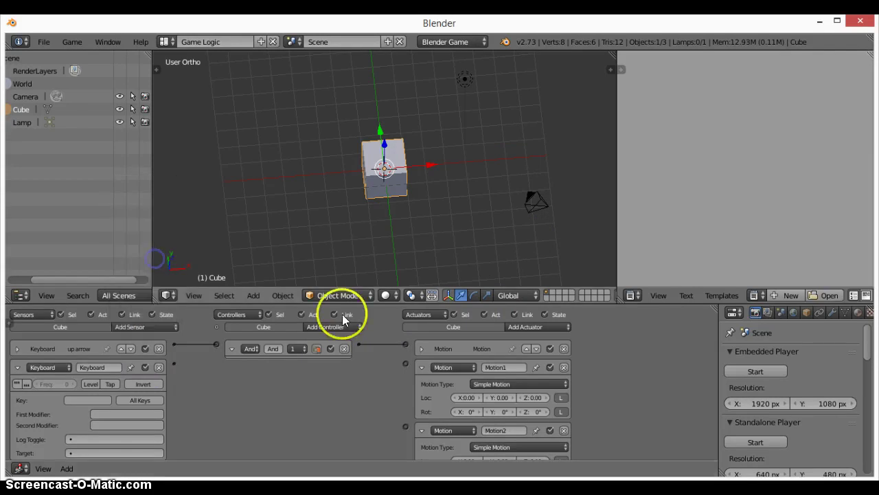
left_click(531, 327)
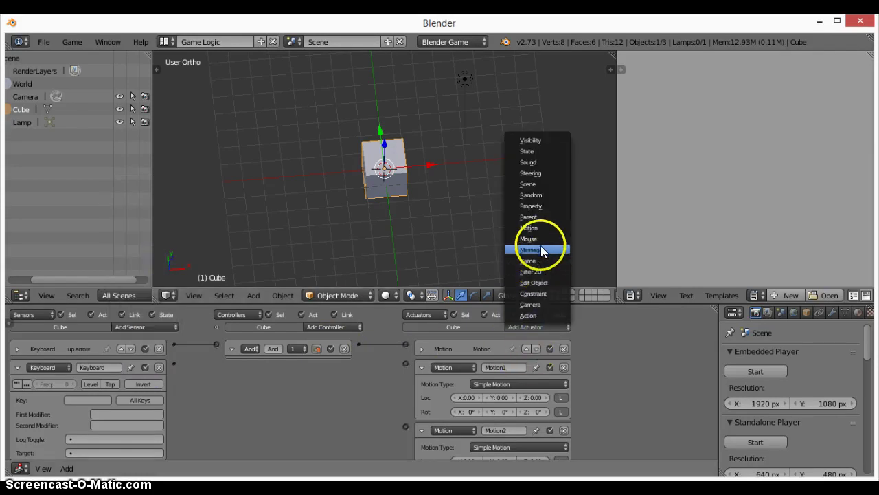
left_click(536, 228)
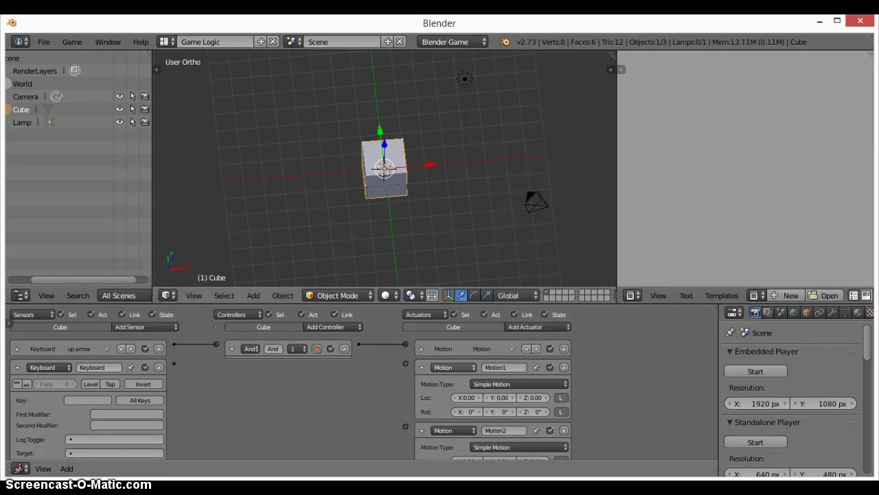
Assign the Right Arrow key to the second Keyboard sensor
scroll(250, 411, "down", 2)
middle_click_drag(251, 410, 274, 429)
middle_click_drag(176, 411, 239, 379, "ctrl")
middle_click_drag(190, 423, 192, 387)
left_click(109, 350)
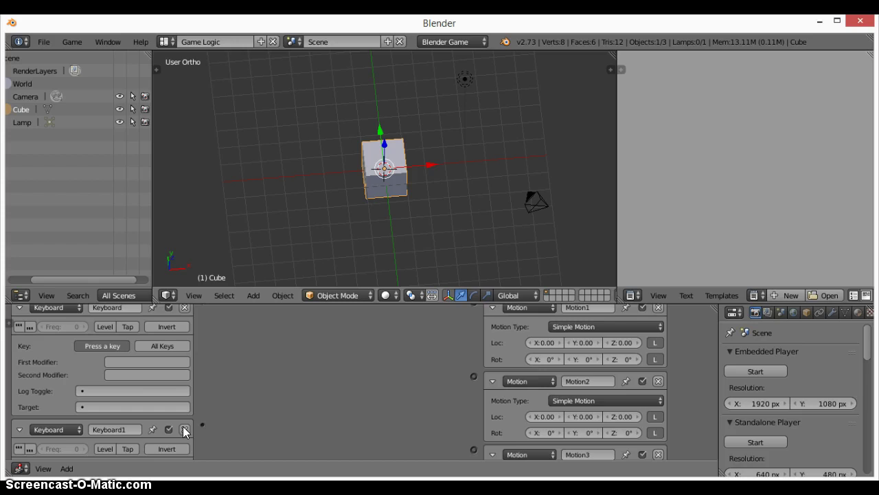
key("Right")
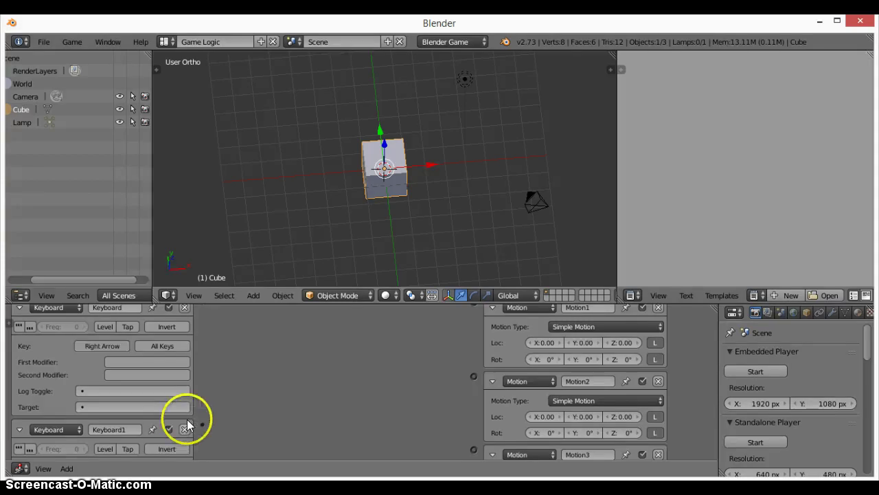
Link the Right Arrow Keyboard sensor to the Motion1 actuator through an And controller and set Motion1's X location to 0.10
scroll(213, 371, "up", 2)
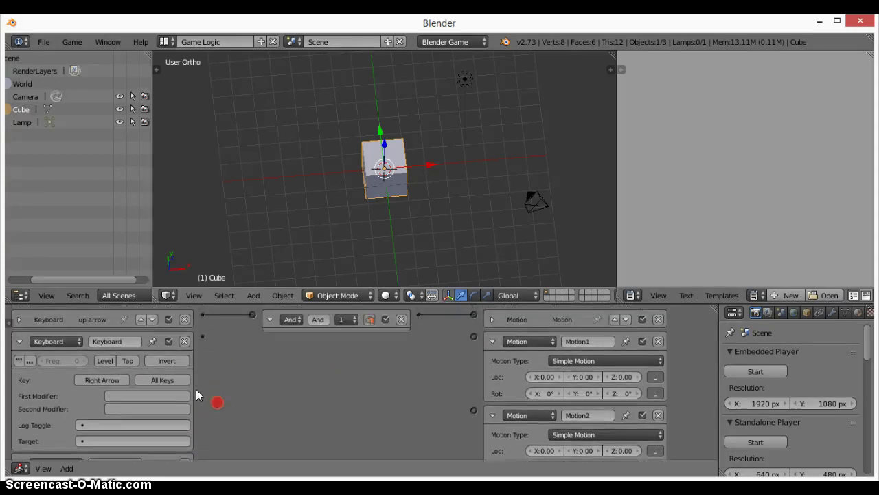
left_click_drag(199, 336, 474, 337)
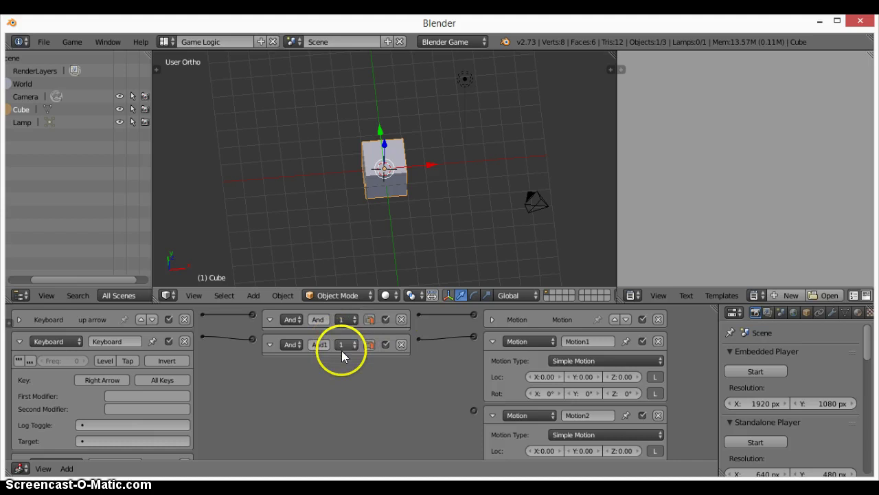
scroll(396, 383, "up", 3)
scroll(397, 383, "down", 3)
mouse_move(397, 383)
middle_mouse_down()
mouse_move(394, 450)
mouse_move(393, 406)
middle_mouse_up()
left_click(288, 338)
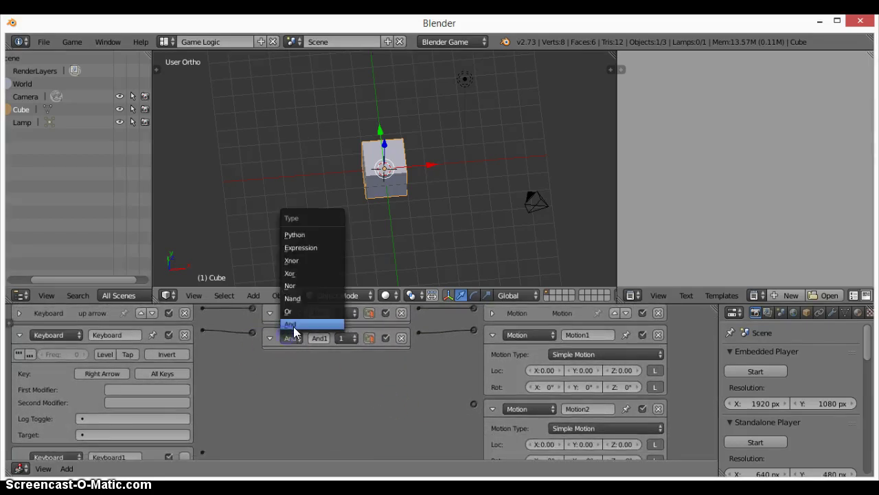
left_click(304, 327)
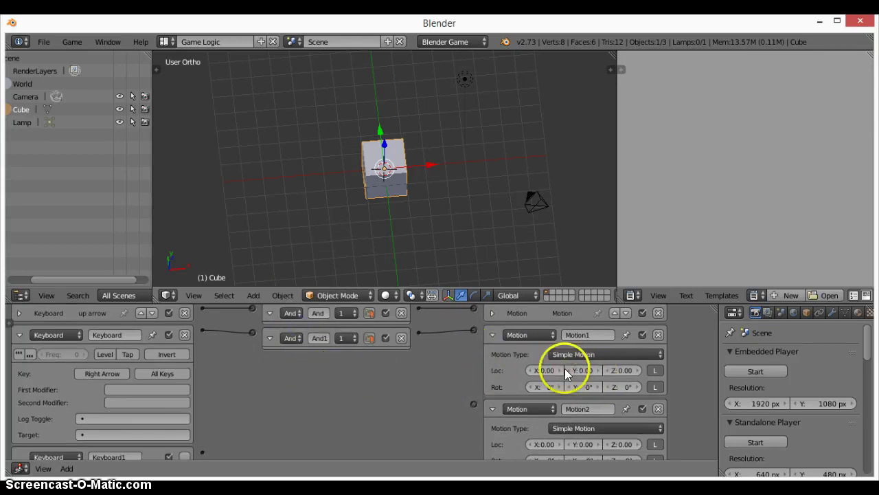
middle_click_drag(461, 245, 455, 206)
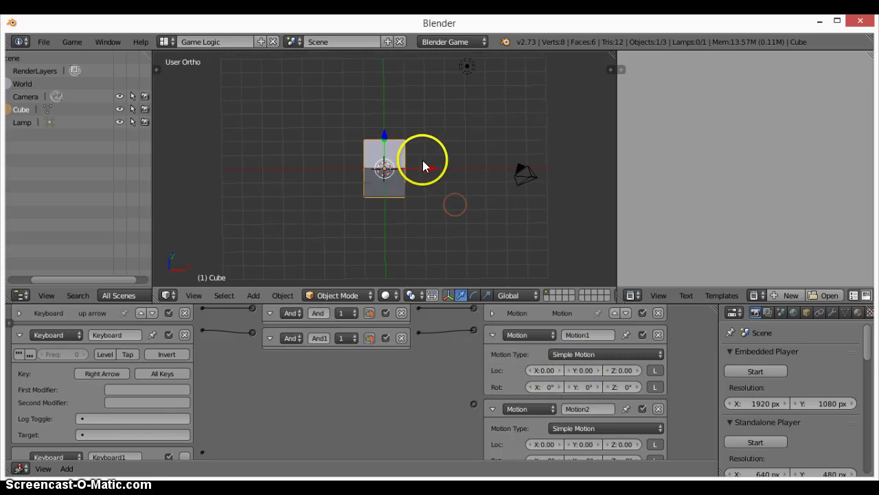
left_click(561, 370)
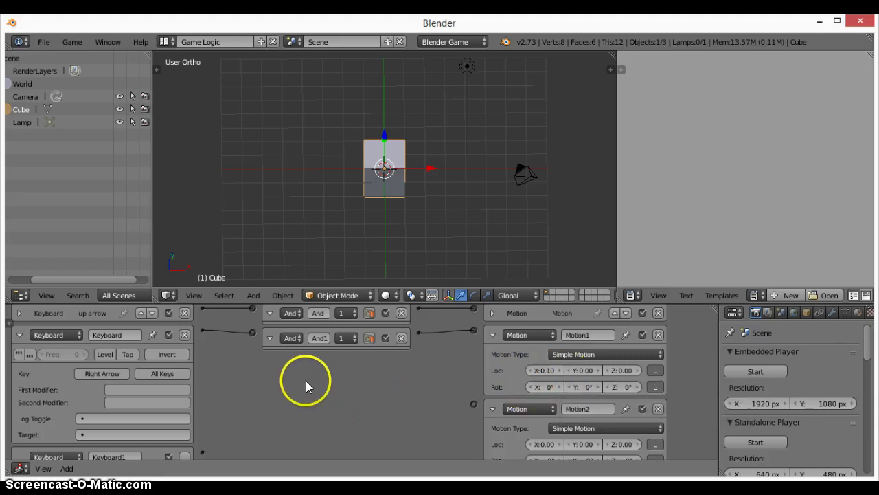
Run the game to test the cube's rightward movement, then end it
key("p")
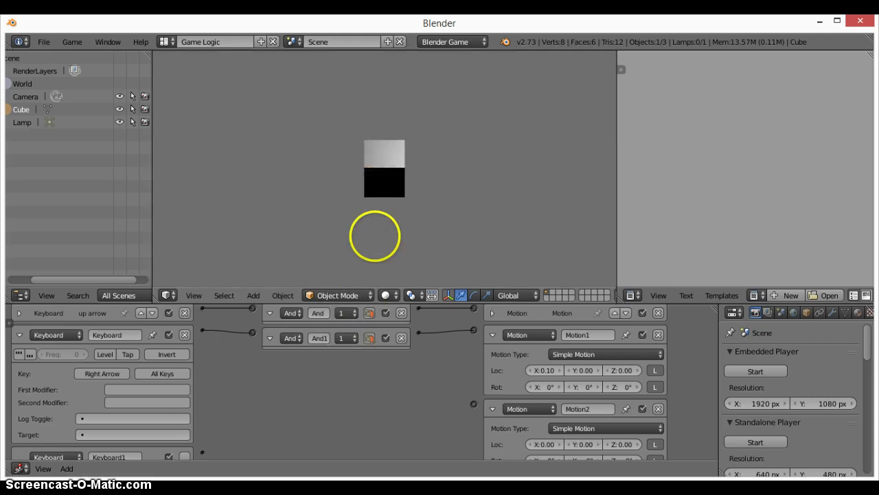
key("Right")
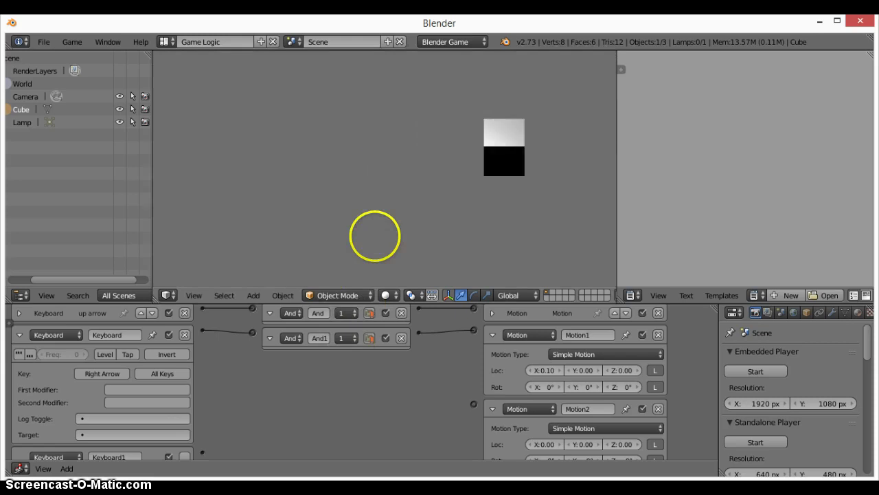
key("Escape")
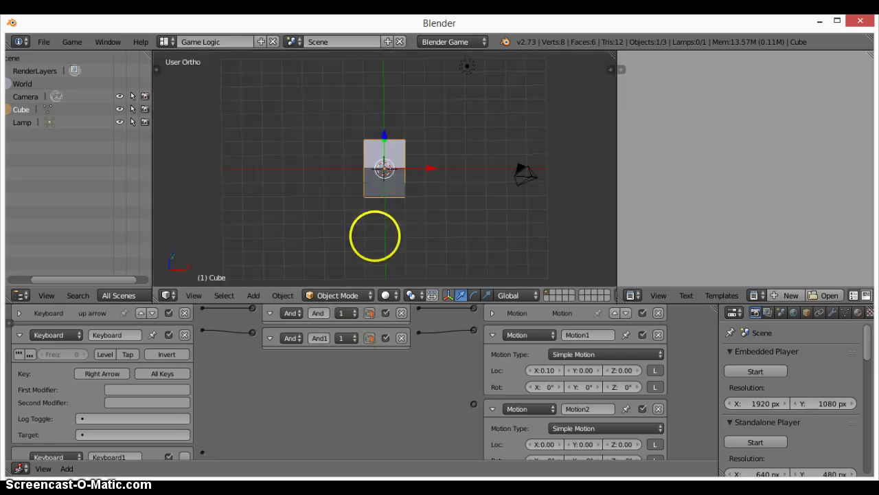
middle_click_drag(396, 245, 403, 222)
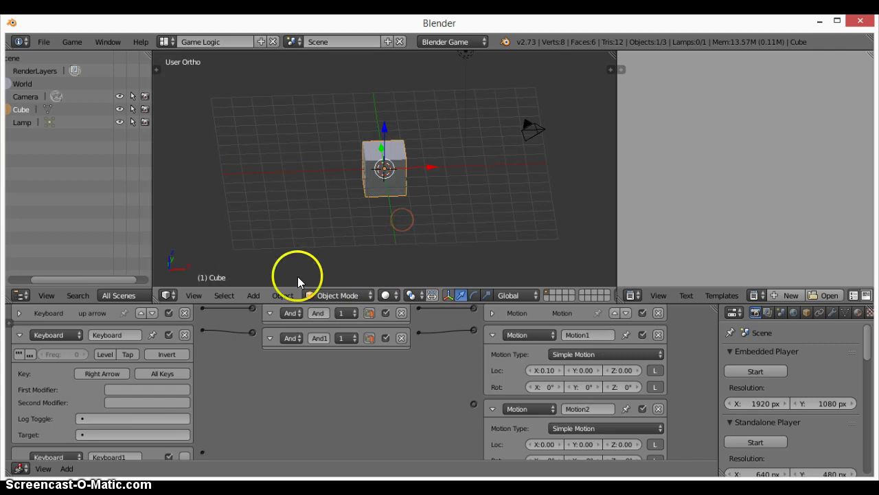
Collapse the Right Arrow Keyboard sensor and its linked Motion1 actuator
left_click(19, 335)
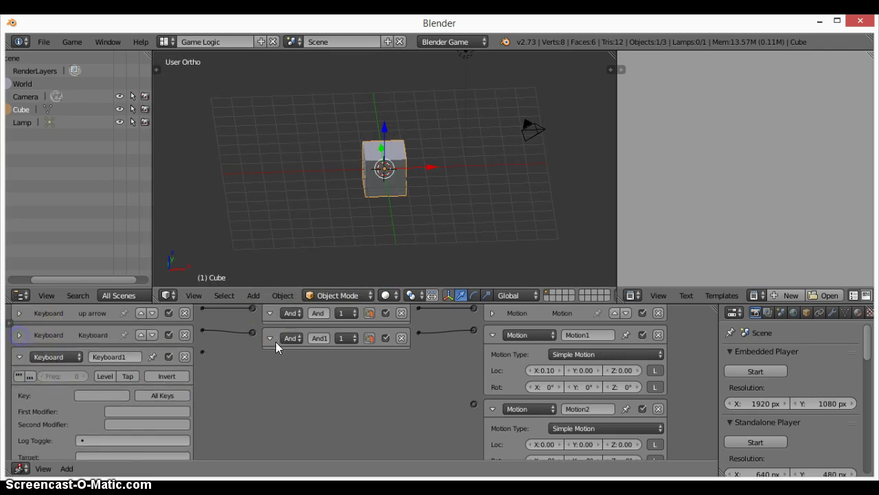
left_click_drag(464, 328, 474, 331)
left_click(490, 336)
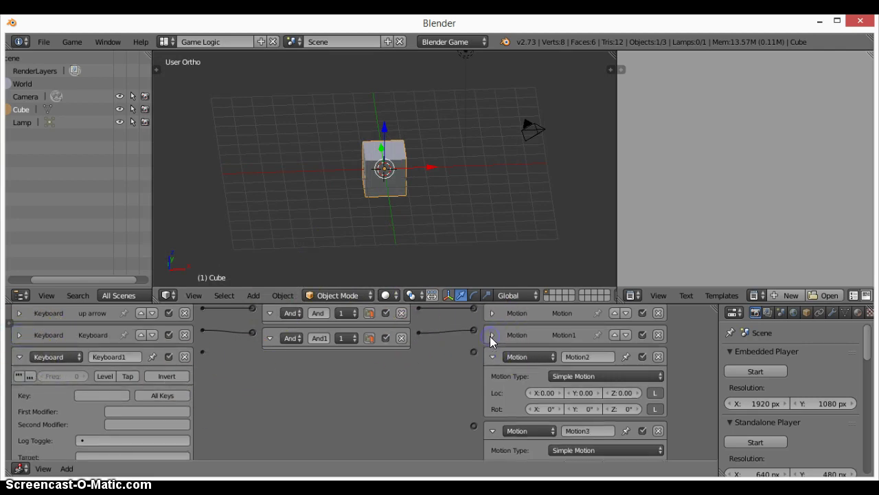
Assign the Left Arrow key to the Keyboard1 sensor and link that sensor to the Motion2 actuator
left_click(108, 395)
key("Left")
left_click(341, 369)
left_click_drag(207, 353, 475, 354)
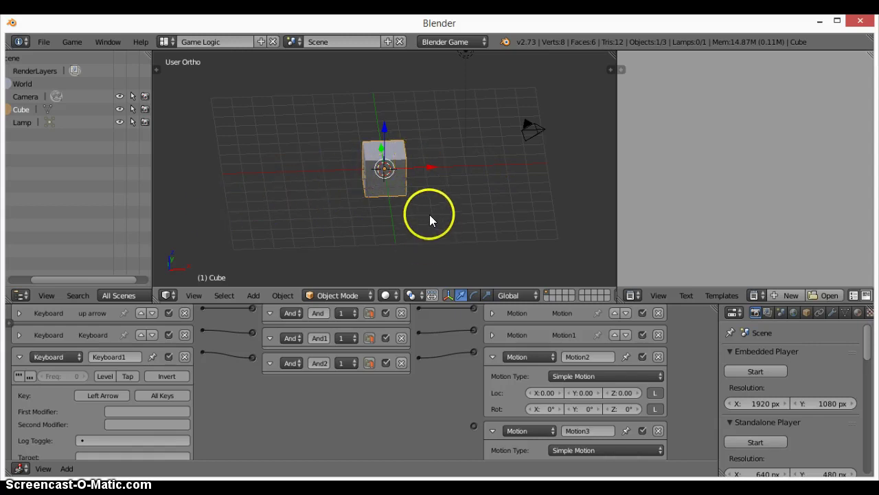
Set the Motion2 actuator's X location to -0.10
middle_click_drag(378, 195, 463, 172)
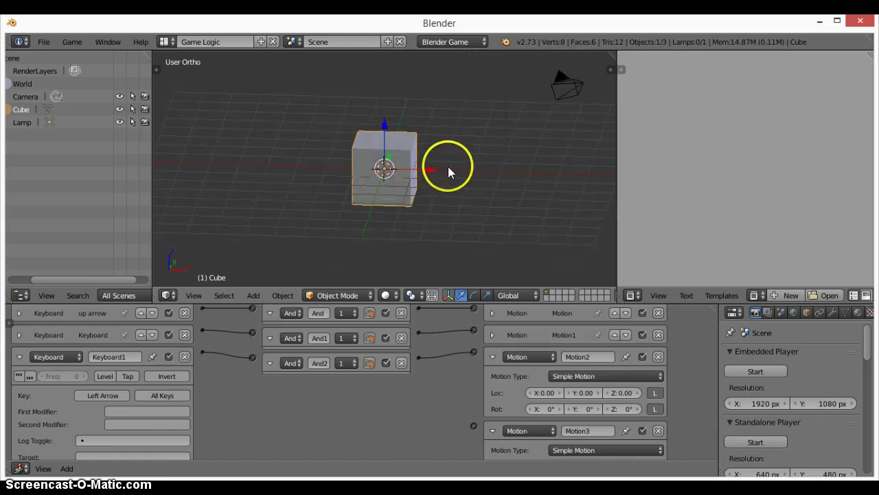
left_click(561, 392)
left_click(530, 393)
left_click(531, 393)
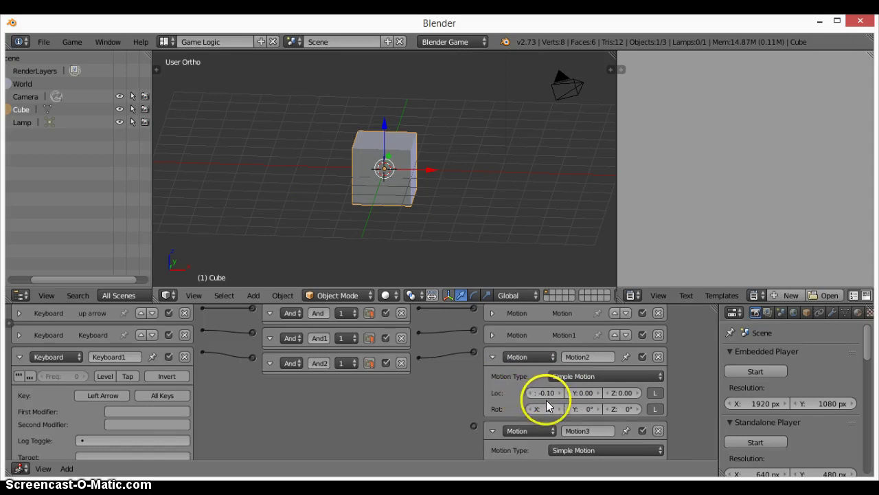
Collapse the Keyboard1 sensor and its linked Motion2 actuator
mouse_move(389, 261)
middle_mouse_down()
mouse_move(412, 53)
mouse_move(417, 153)
mouse_move(436, 192)
mouse_move(406, 186)
mouse_move(392, 277)
middle_mouse_up()
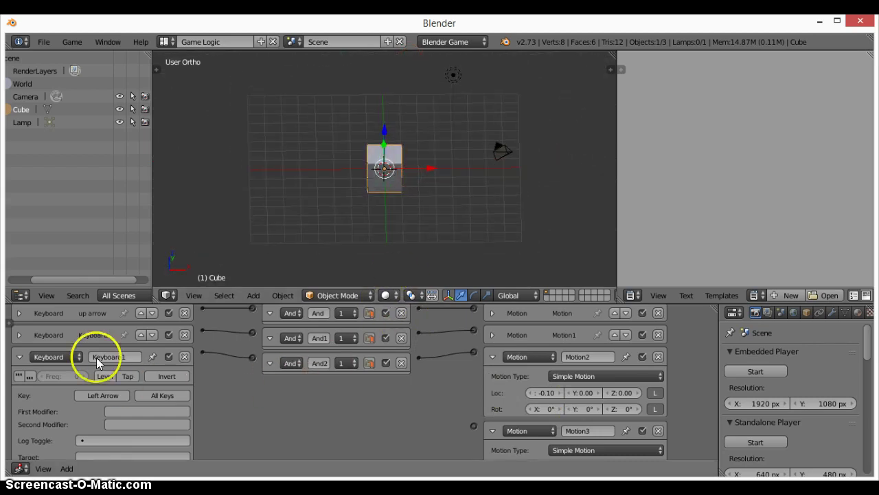
left_click(19, 356)
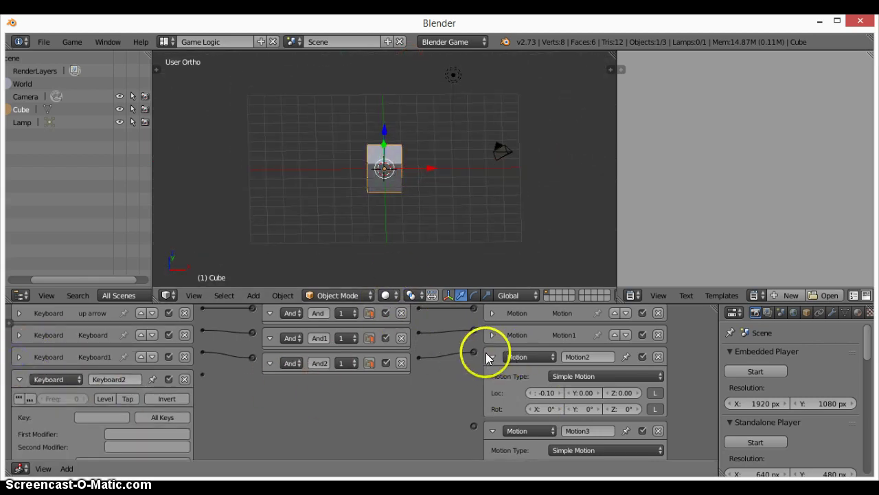
left_click(491, 357)
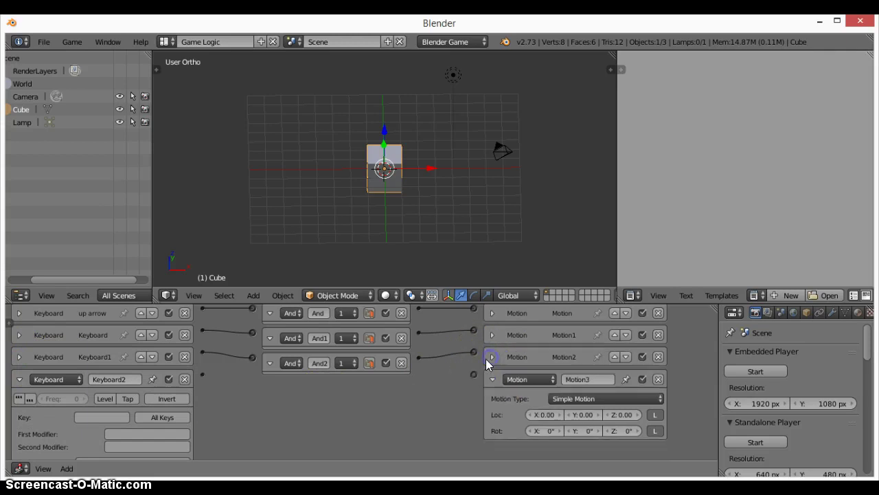
Assign the Down Arrow key to the Keyboard2 sensor
middle_click_drag(402, 412, 398, 373)
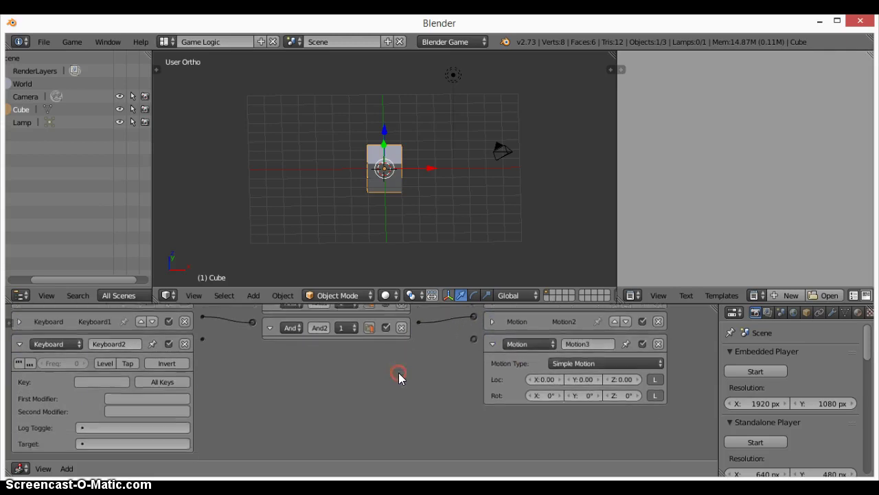
left_click(113, 382)
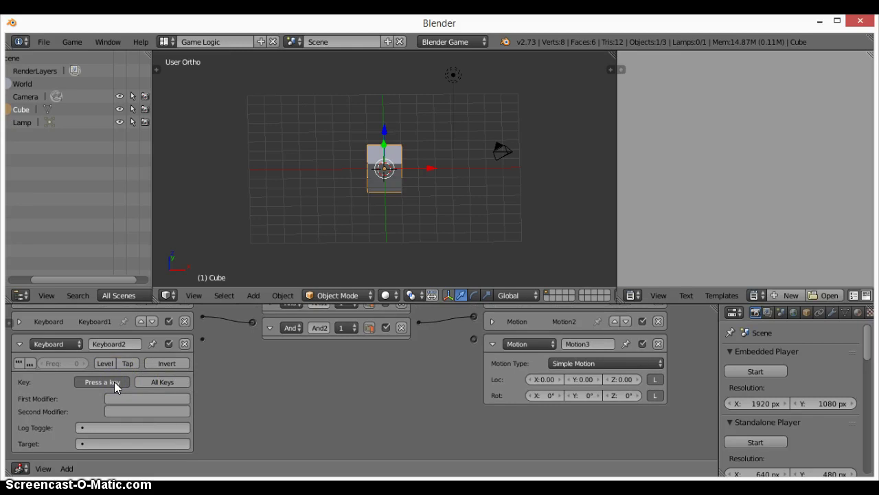
key("Down")
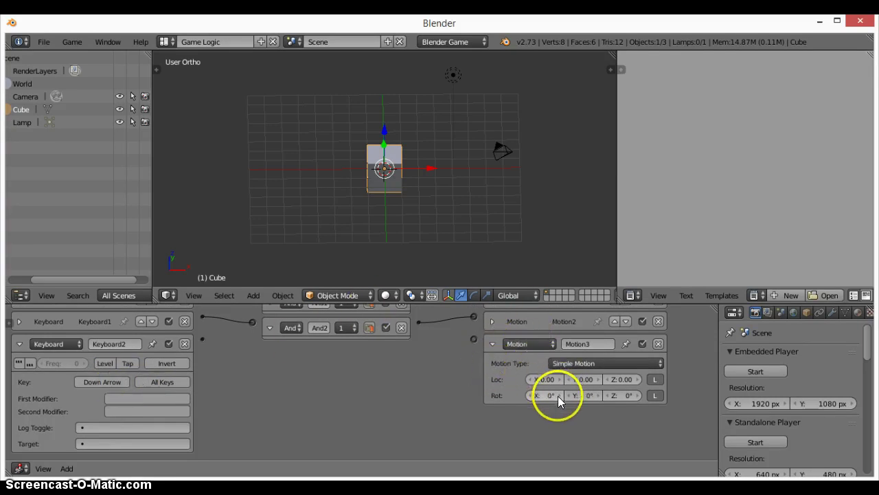
Set the Motion3 actuator's Y location to -0.10
middle_click_drag(494, 279, 484, 255)
middle_click_drag(432, 224, 450, 217)
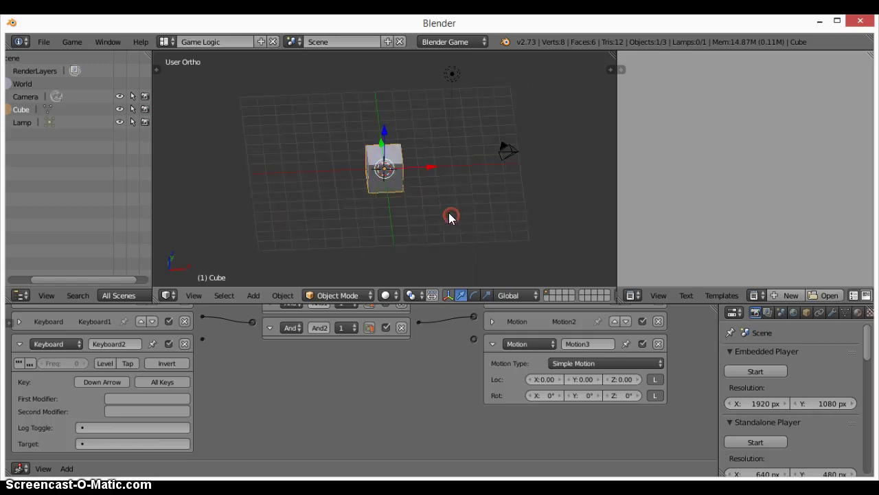
left_click(578, 382)
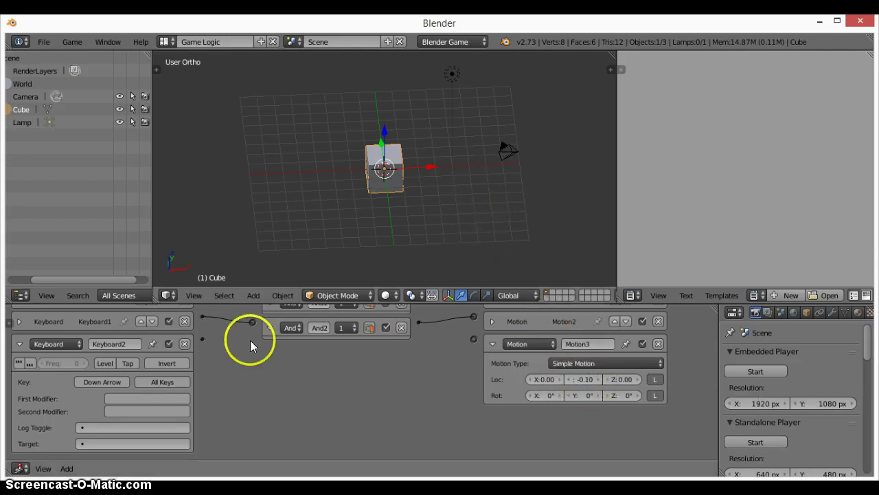
Link the Keyboard2 sensor to the Motion3 actuator and collapse both
left_click_drag(202, 344, 474, 338)
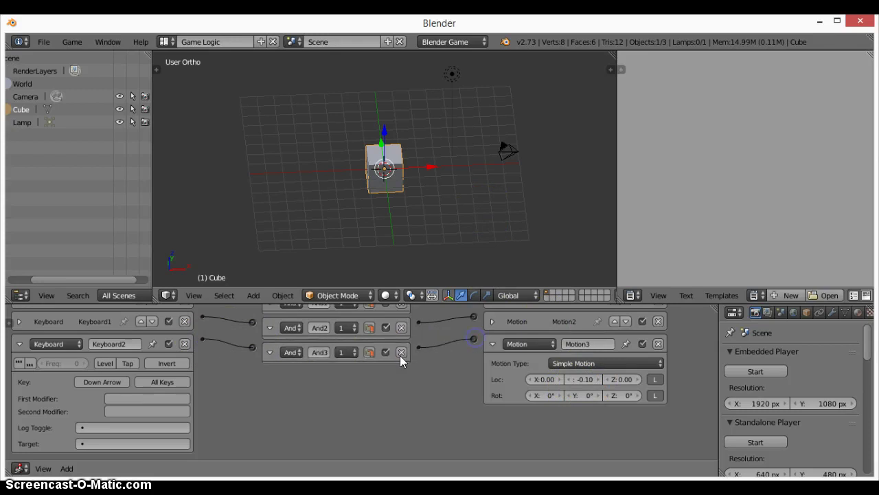
left_click(20, 343)
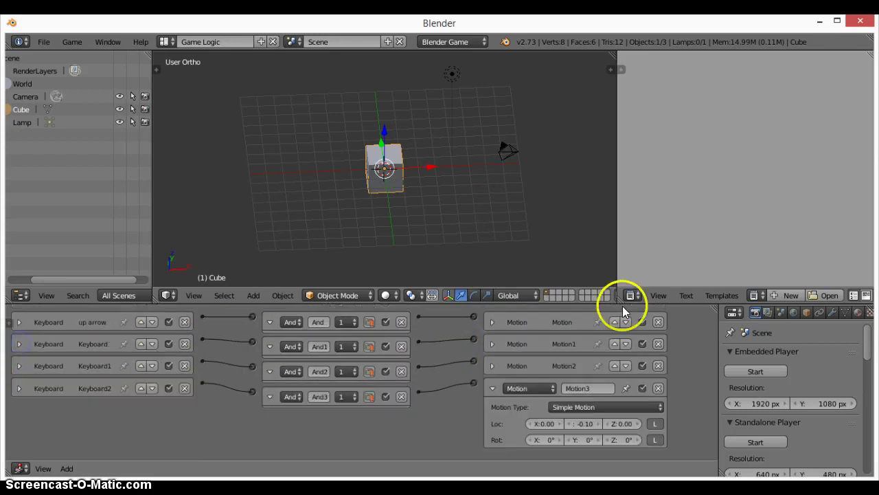
left_click(496, 389)
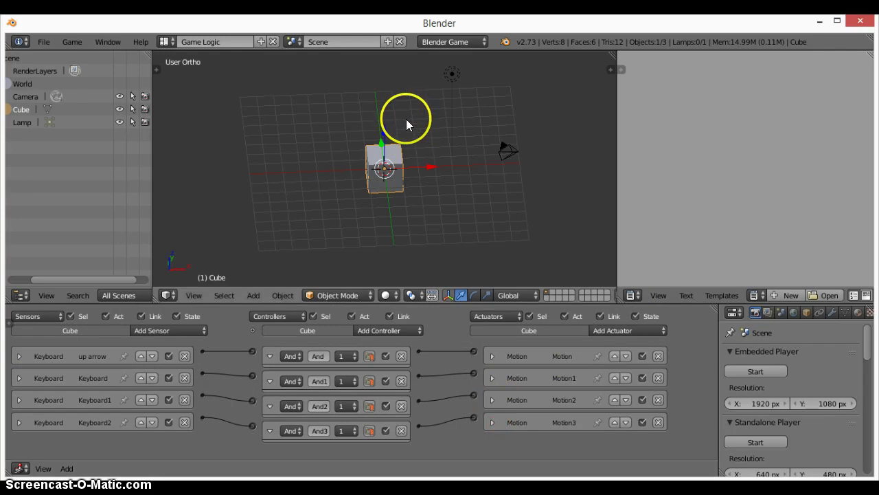
Run the game and test moving the cube left, right, up and down with the assigned arrow keys
key("p")
key("Left")
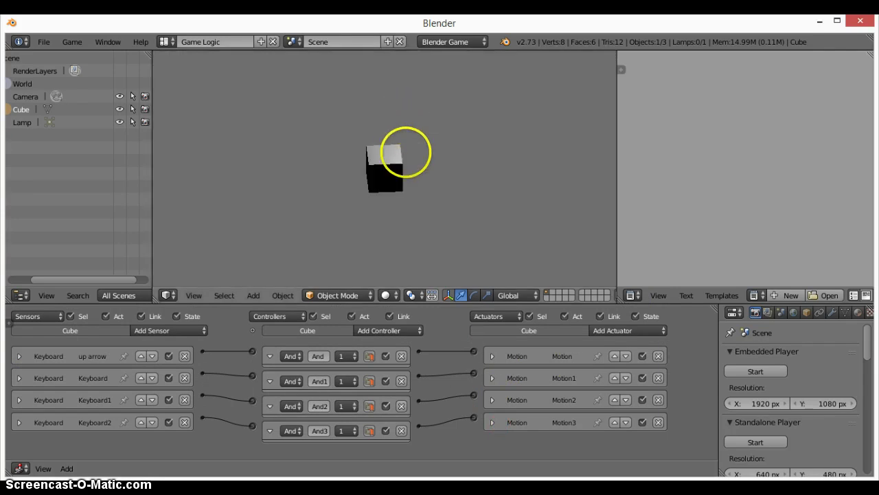
key("Up")
key("Down")
key("Right")
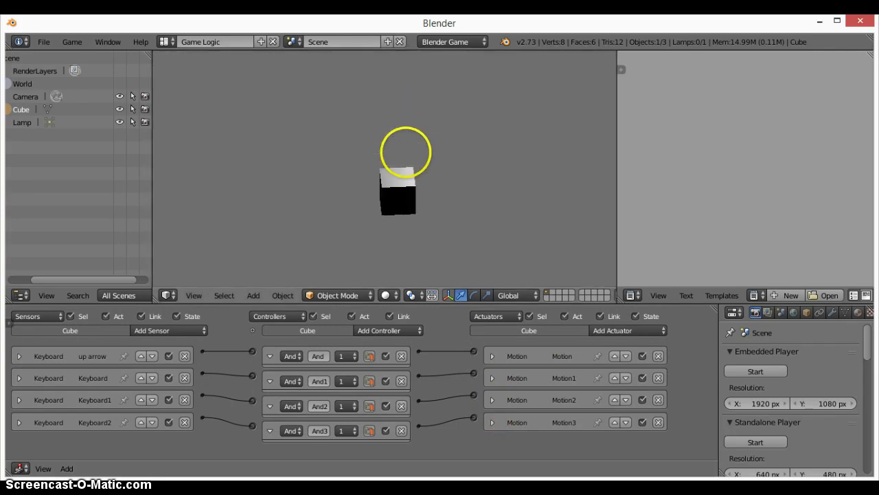
key("Left")
key("Down")
key("Up")
key("Right")
key("Down")
key("Left")
key("Up")
key("Right")
key("Left")
key("Down")
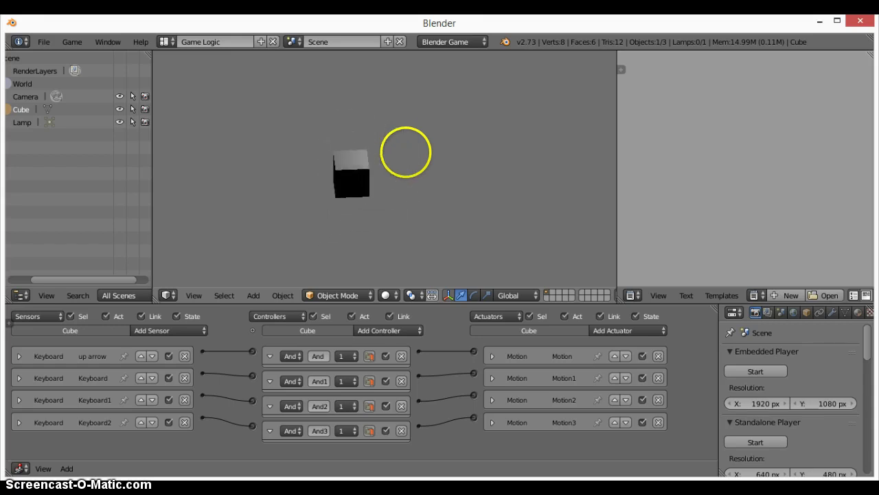